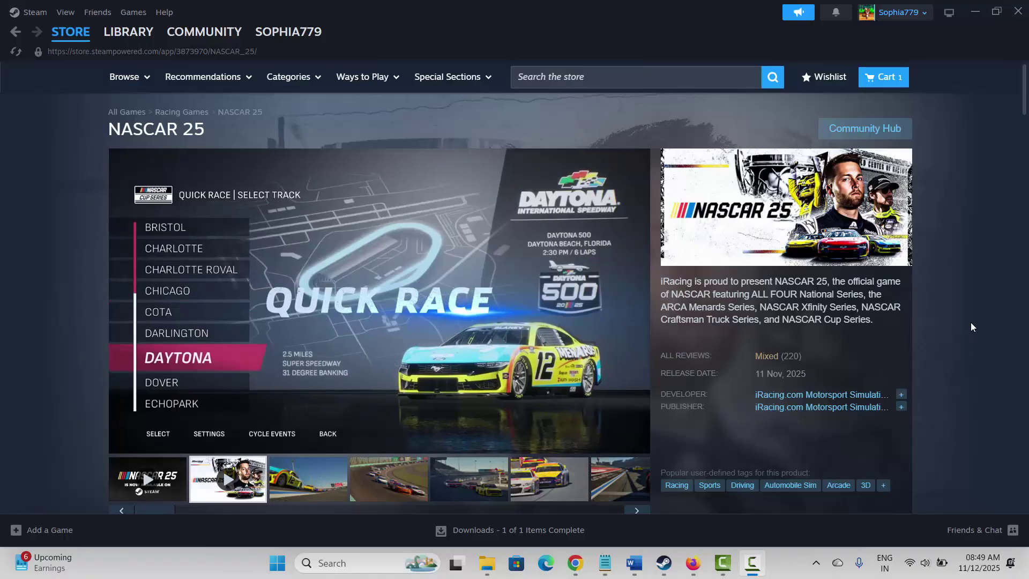
# - Scroll the NASCAR 25 store page to System Requirements and highlight that heading
pyautogui.scroll(-20, 976, 333)
pyautogui.scroll(4, 972, 332)
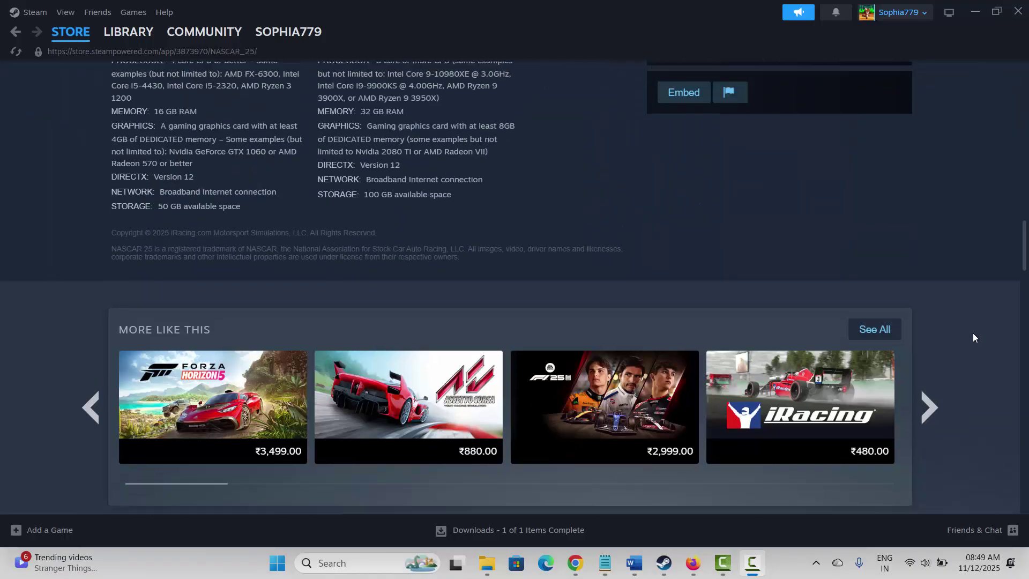
pyautogui.moveTo(124, 187); pyautogui.dragTo(208, 187)
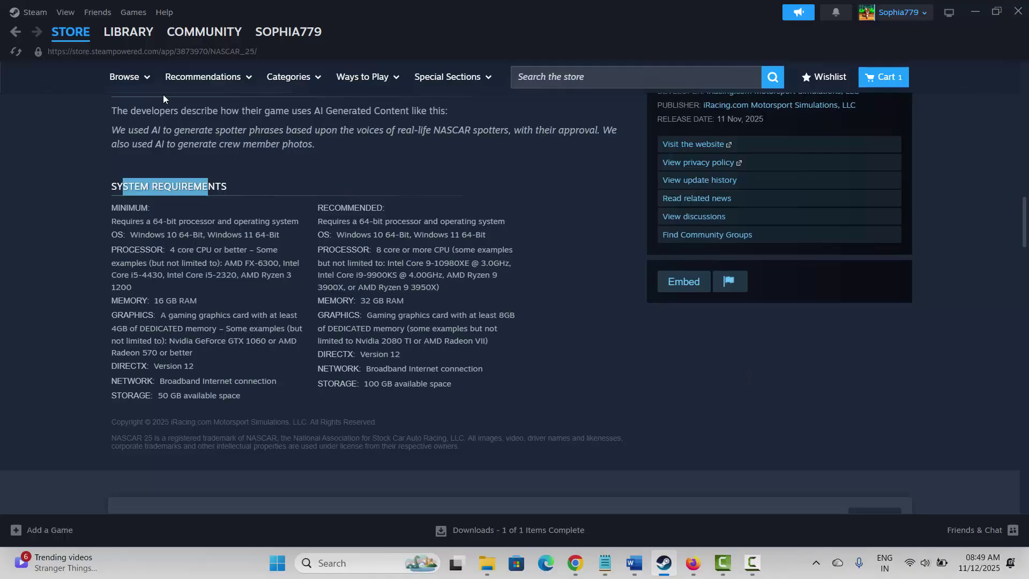
# - Open Call of Duty's local files folder in File Explorer from the Steam library
pyautogui.moveTo(124, 40)
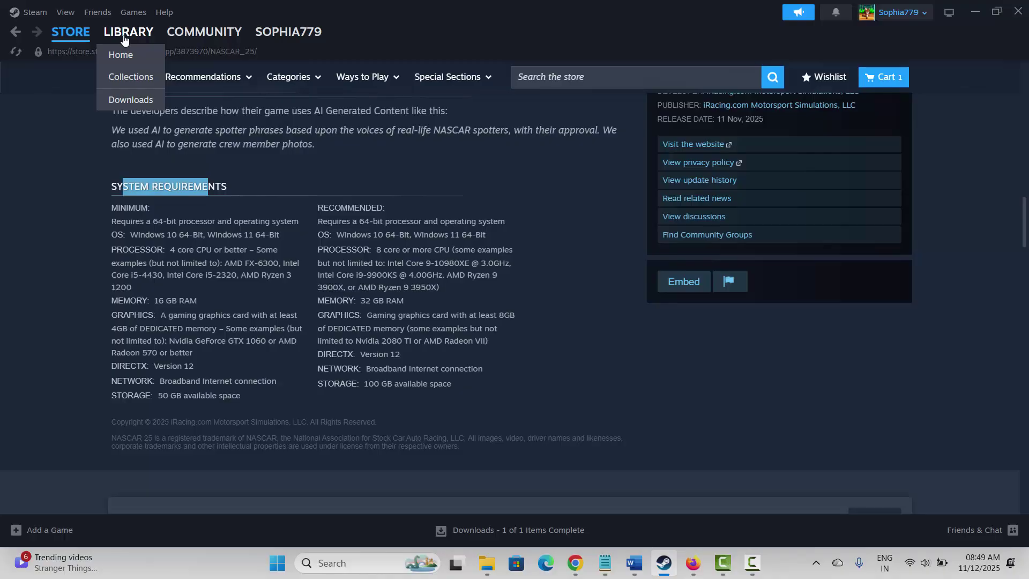
pyautogui.click(123, 40)
pyautogui.click(97, 219)
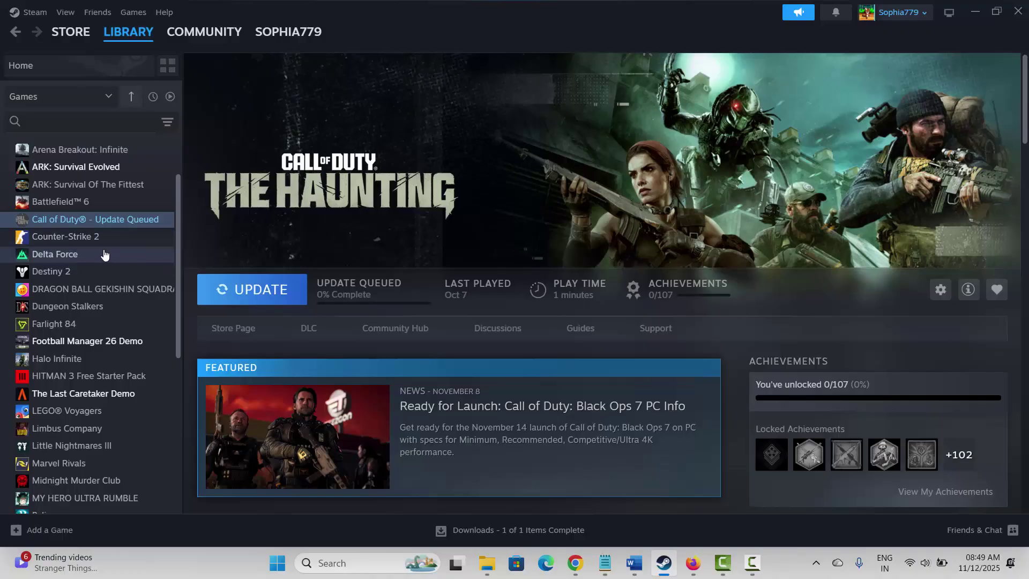
pyautogui.rightClick(66, 219)
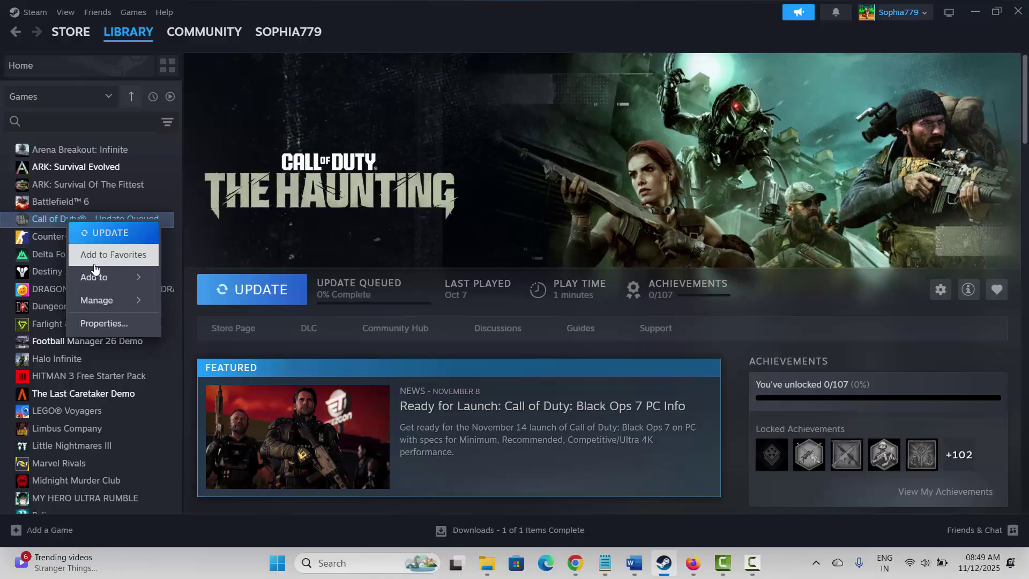
pyautogui.moveTo(97, 300)
pyautogui.click(191, 320)
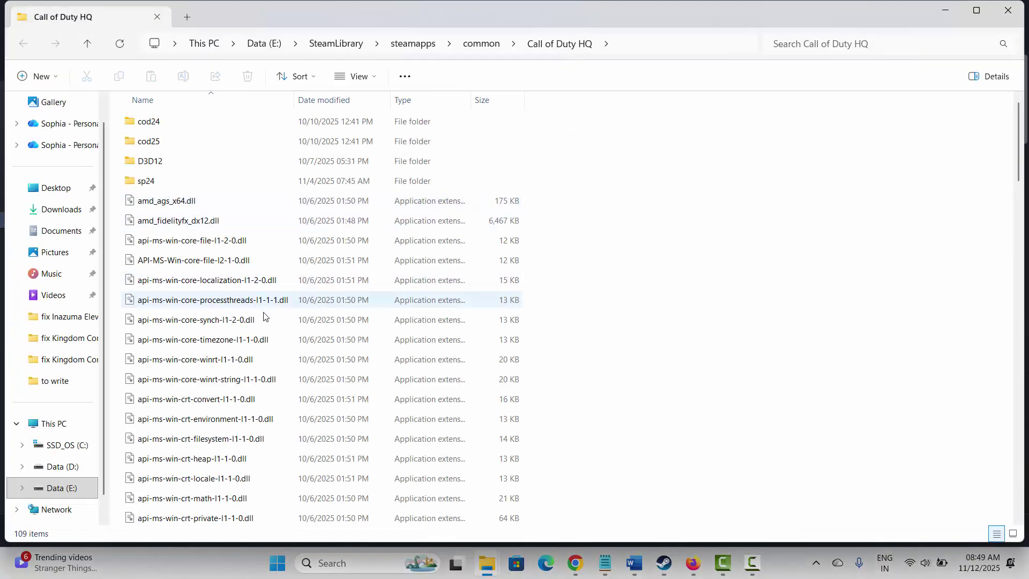
# - Open the cod application's Properties on the Compatibility tab
pyautogui.scroll(-8, 263, 317)
pyautogui.scroll(-2, 222, 315)
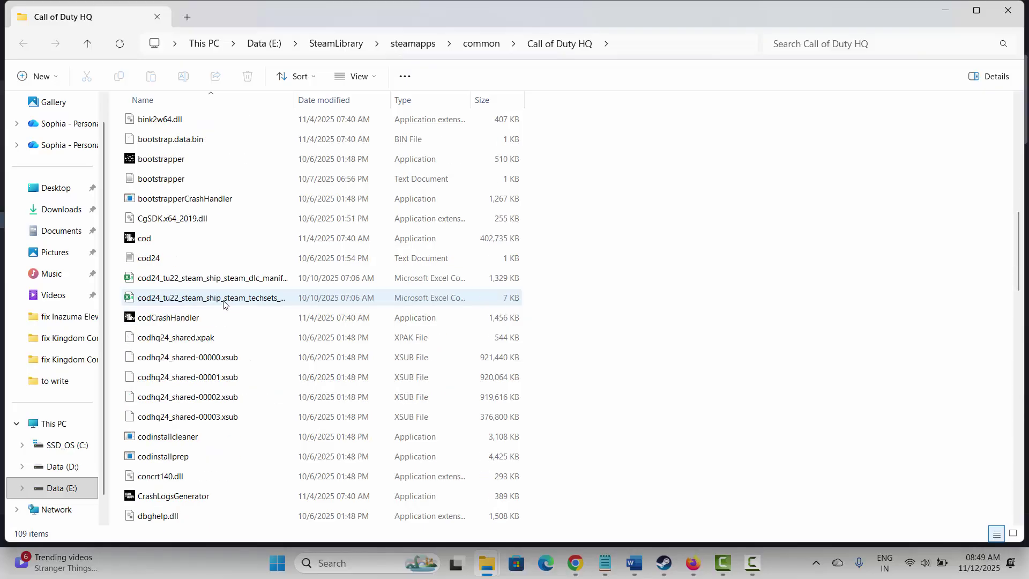
pyautogui.moveTo(145, 245)
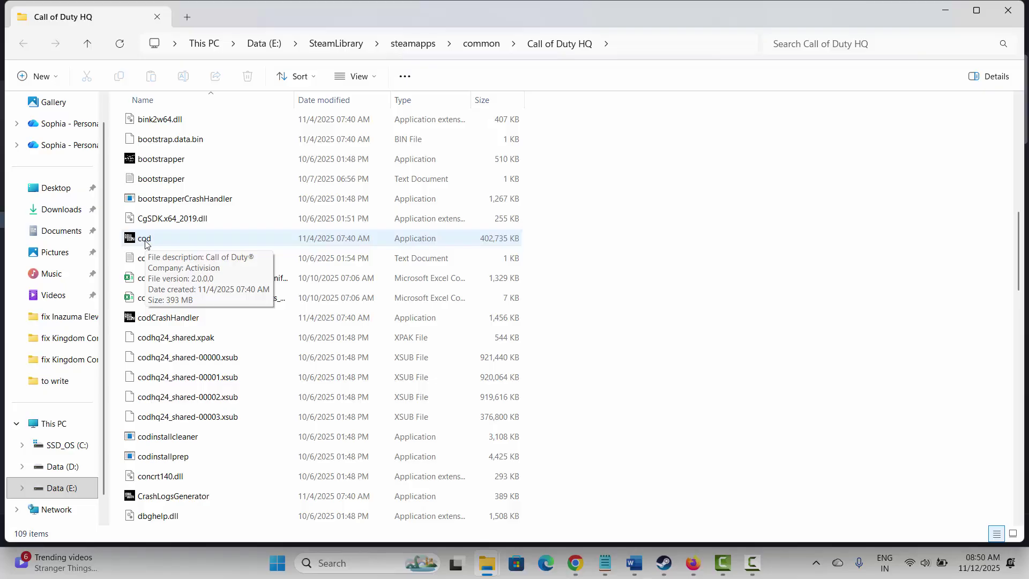
pyautogui.rightClick(146, 245)
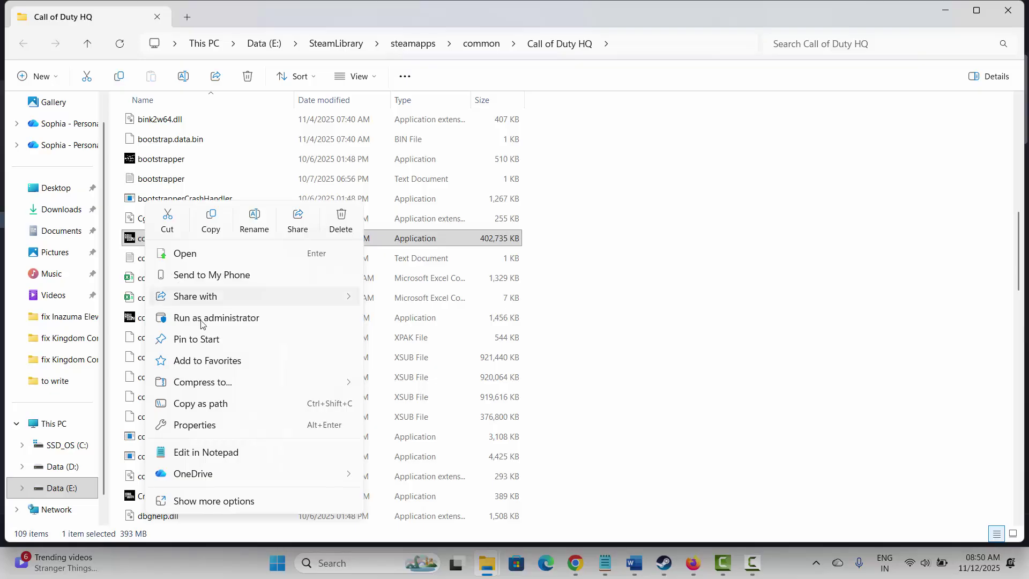
pyautogui.click(217, 424)
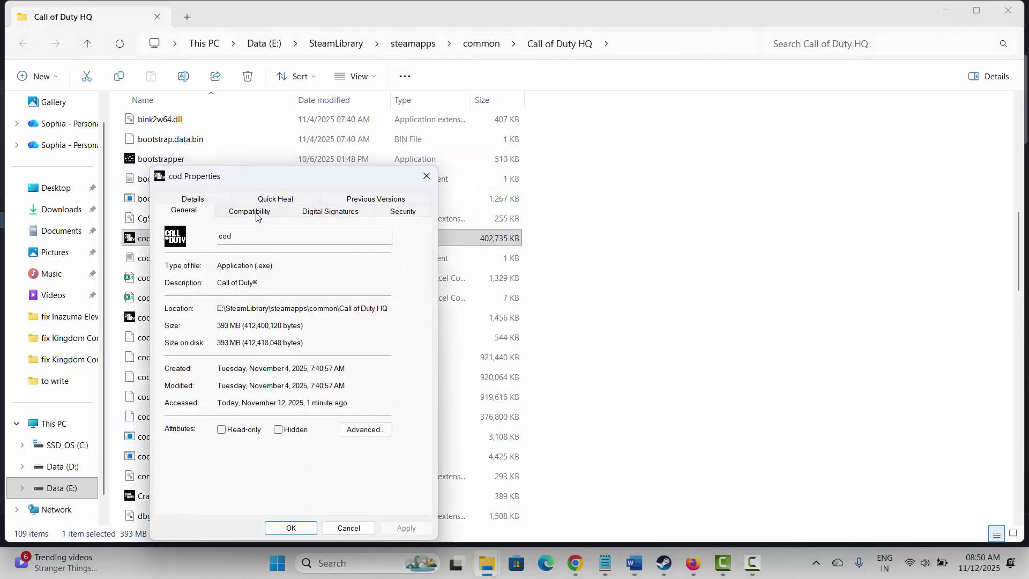
pyautogui.click(252, 210)
# - Enable Run as administrator and Windows 7 compatibility mode for cod, then apply and confirm
pyautogui.click(175, 422)
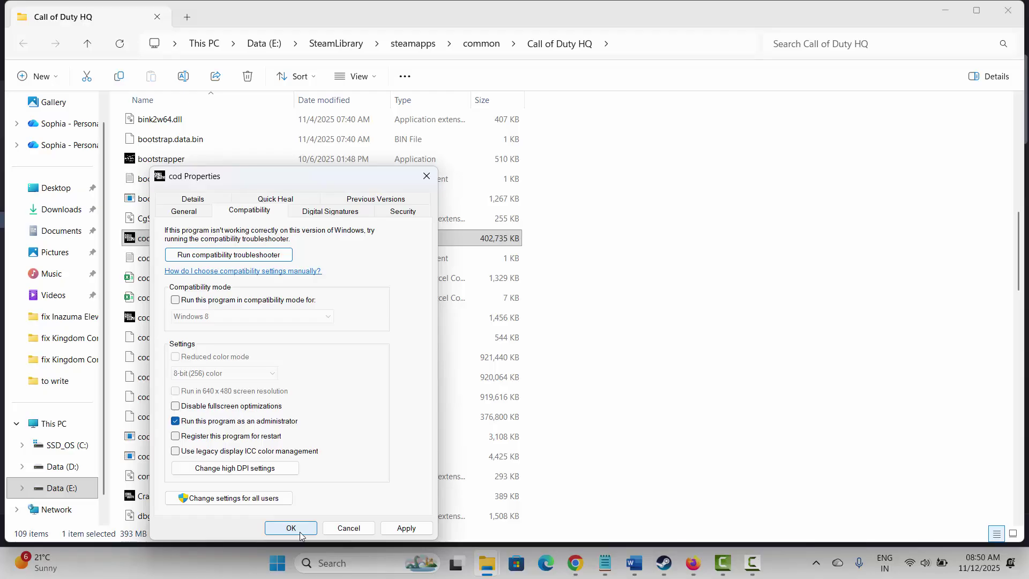
pyautogui.click(176, 300)
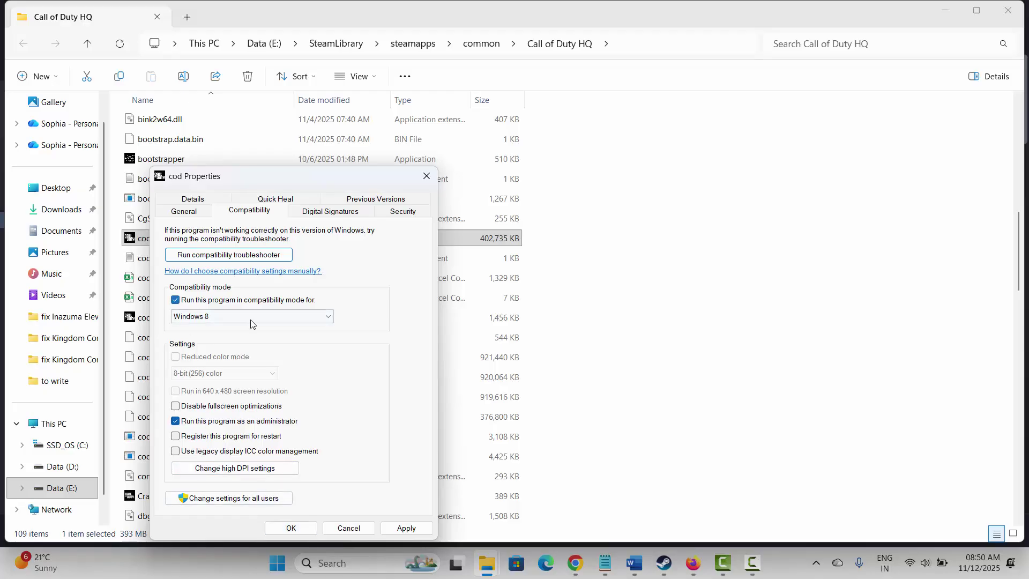
pyautogui.click(322, 318)
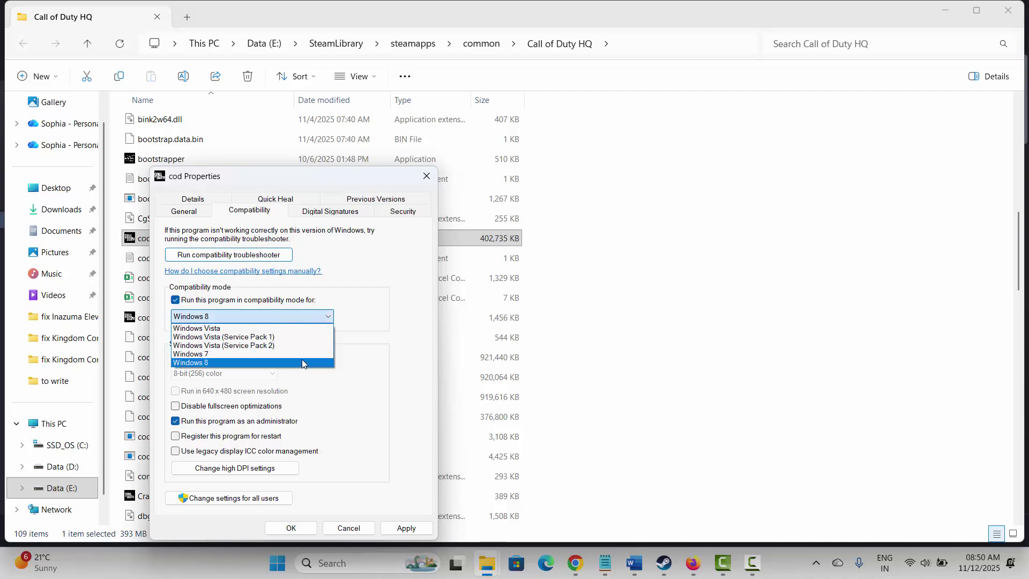
pyautogui.click(301, 359)
pyautogui.click(406, 529)
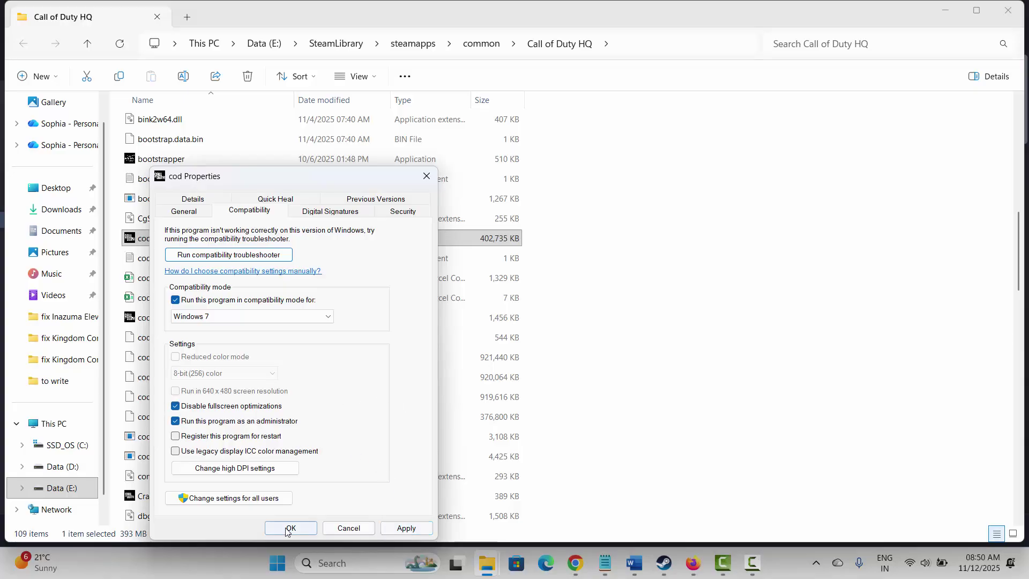
pyautogui.click(427, 177)
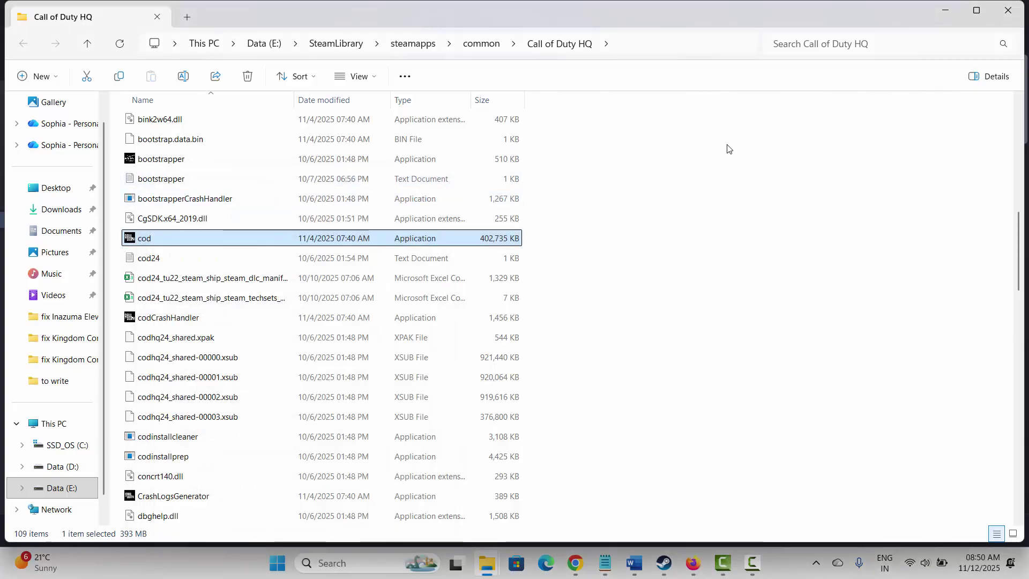
# - Close the game folder, minimize Steam, and select Word's 'Method 4: Update Graphics Card' heading
pyautogui.click(1006, 11)
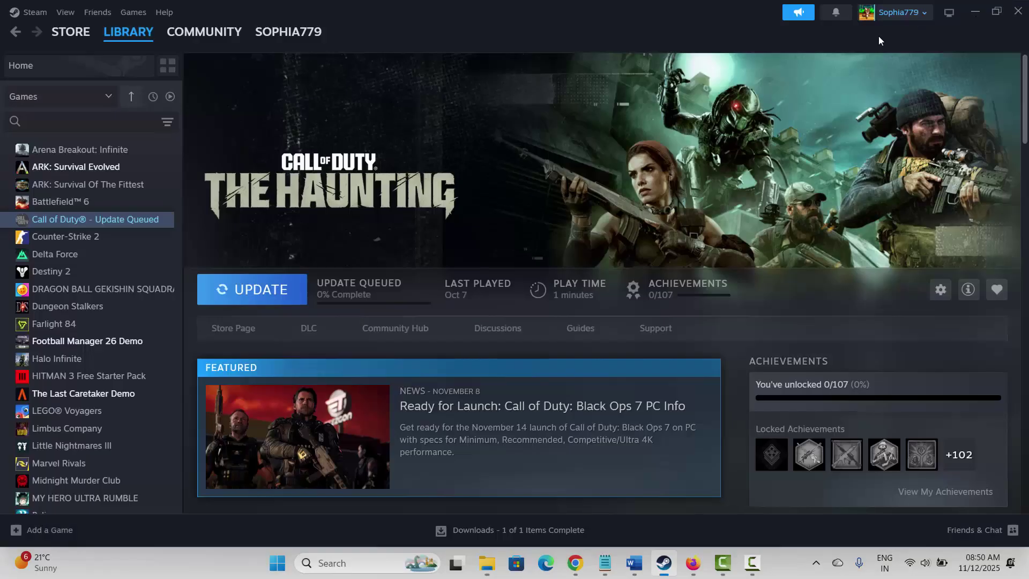
pyautogui.click(665, 562)
pyautogui.scroll(-1, 356, 363)
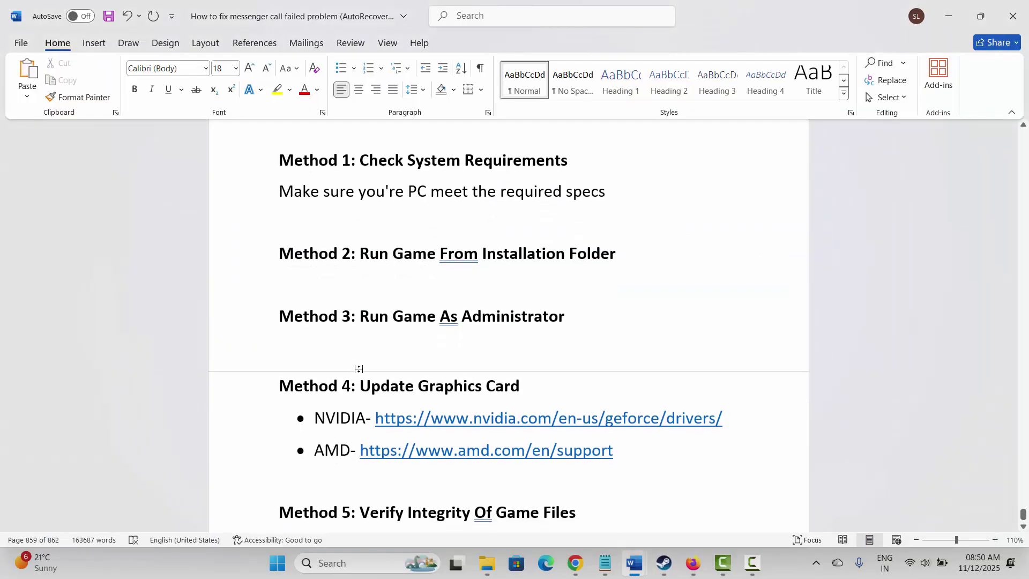
pyautogui.click(244, 389)
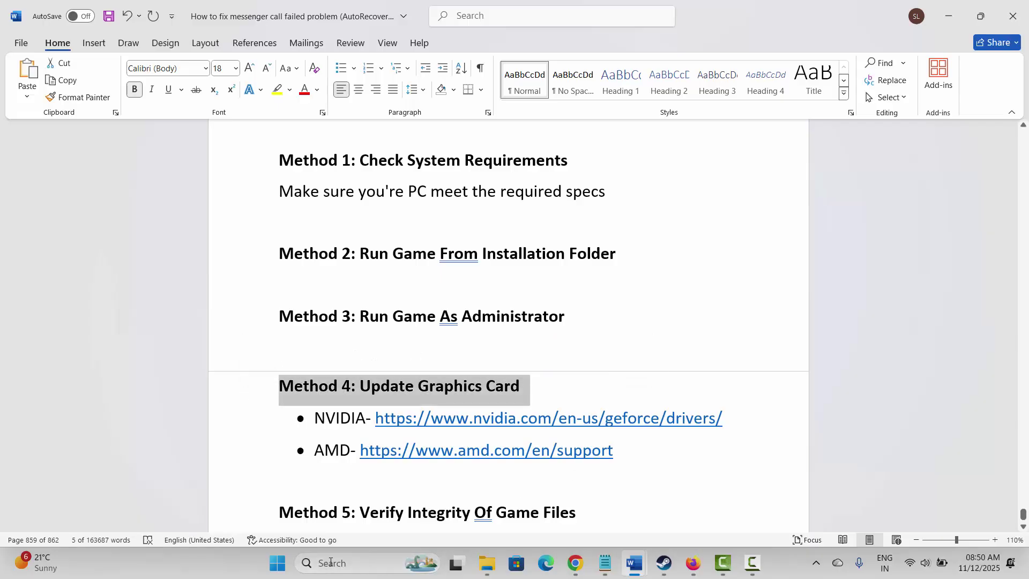
# - Search automatically for a newer Intel(R) UHD Graphics driver in Device Manager, then close it
pyautogui.click(330, 562)
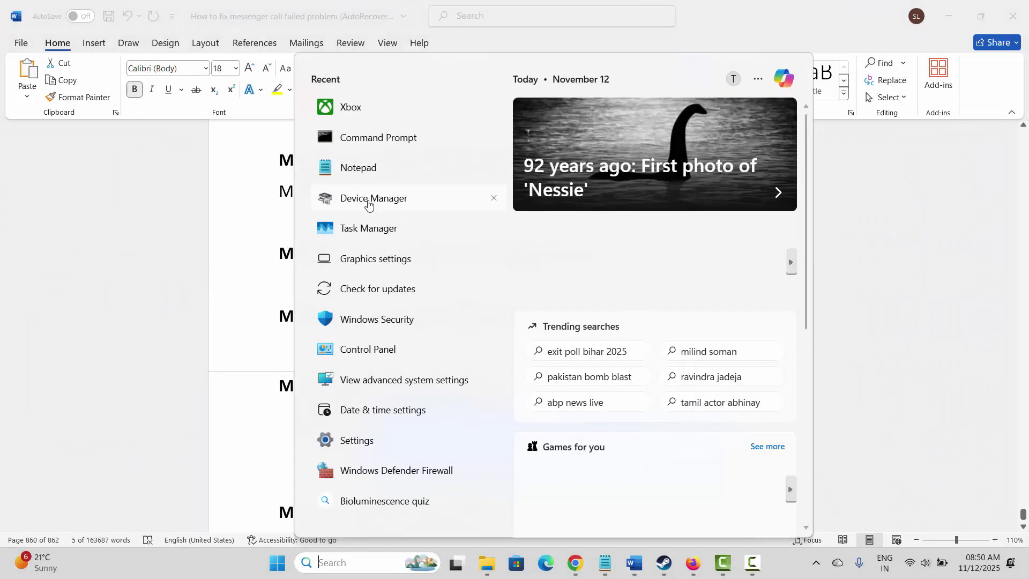
pyautogui.click(374, 202)
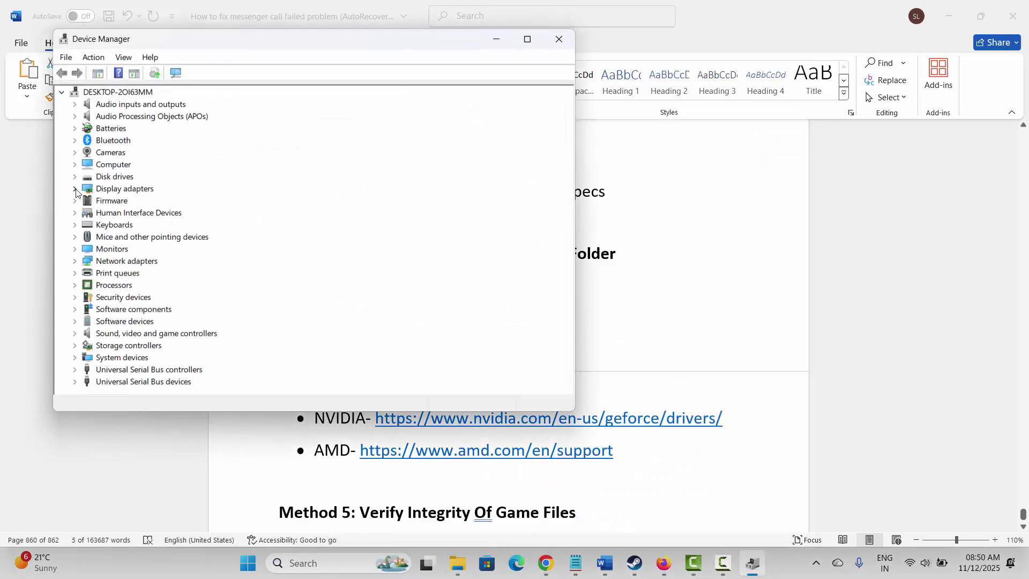
pyautogui.click(75, 189)
pyautogui.rightClick(137, 202)
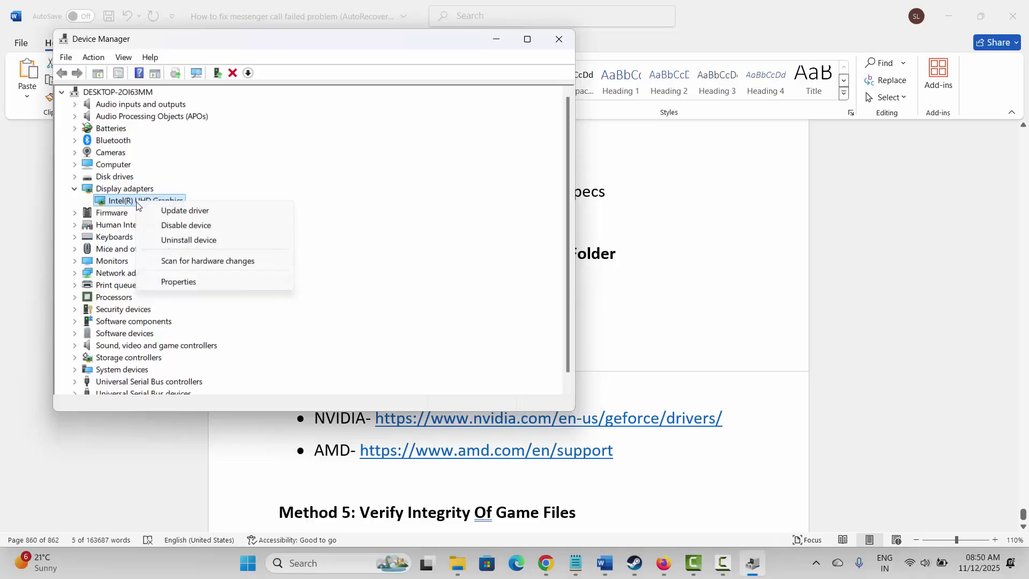
pyautogui.click(158, 211)
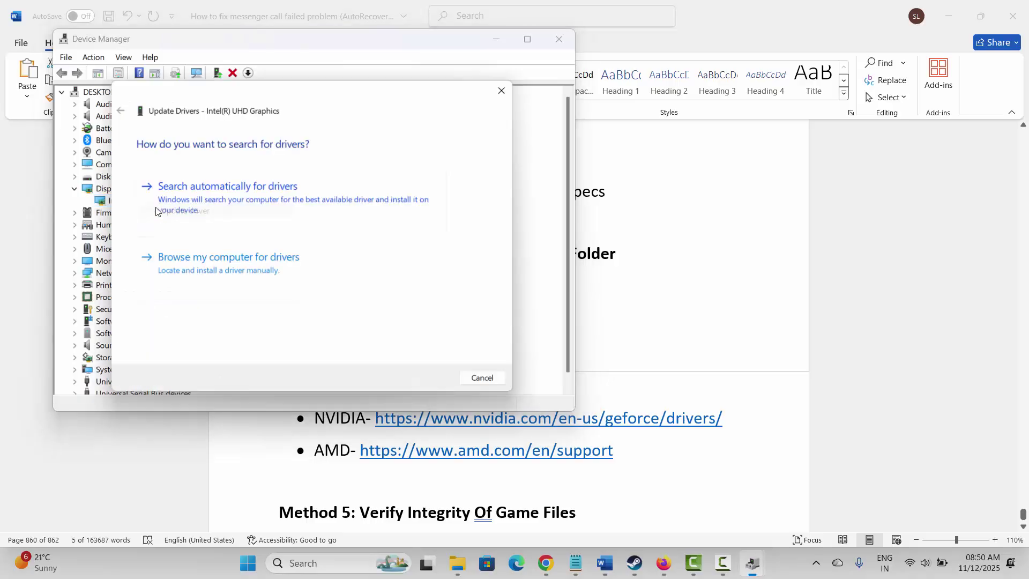
pyautogui.click(272, 198)
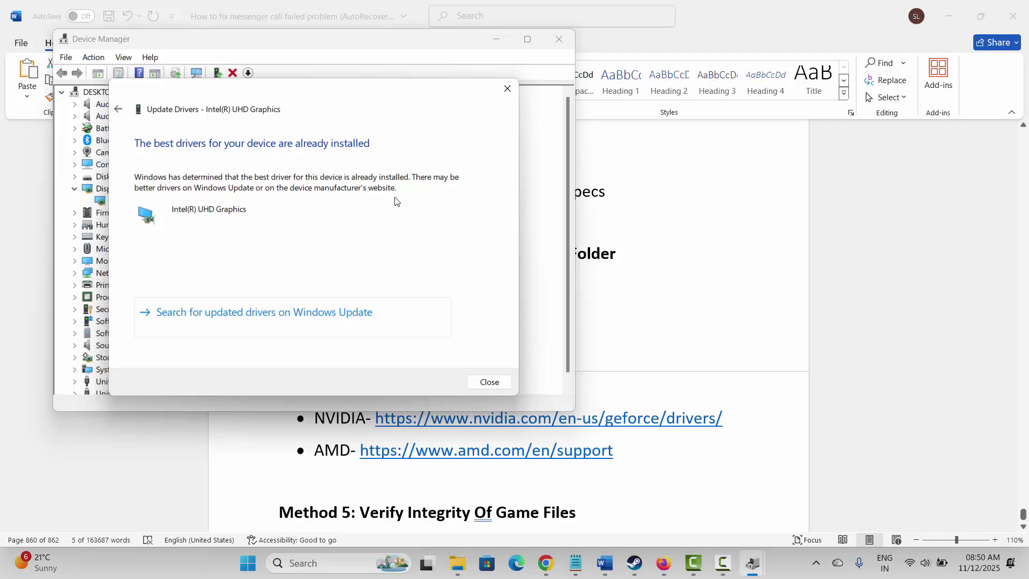
pyautogui.click(507, 89)
pyautogui.click(558, 44)
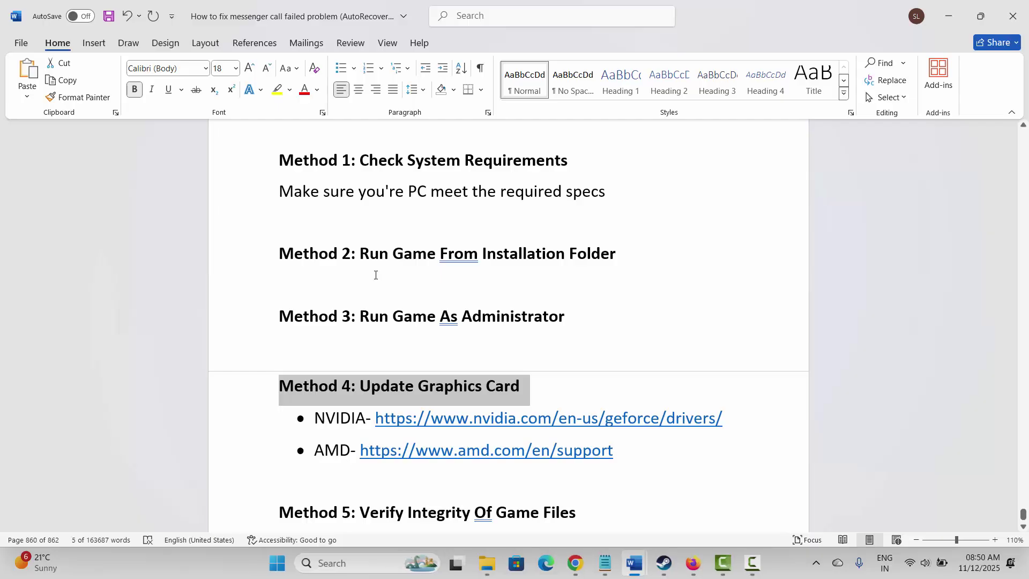
# - Read past the guide's NVIDIA driver links to the Method 5 heading in Word
pyautogui.scroll(-2, 369, 276)
pyautogui.doubleClick(329, 309)
pyautogui.click(336, 349)
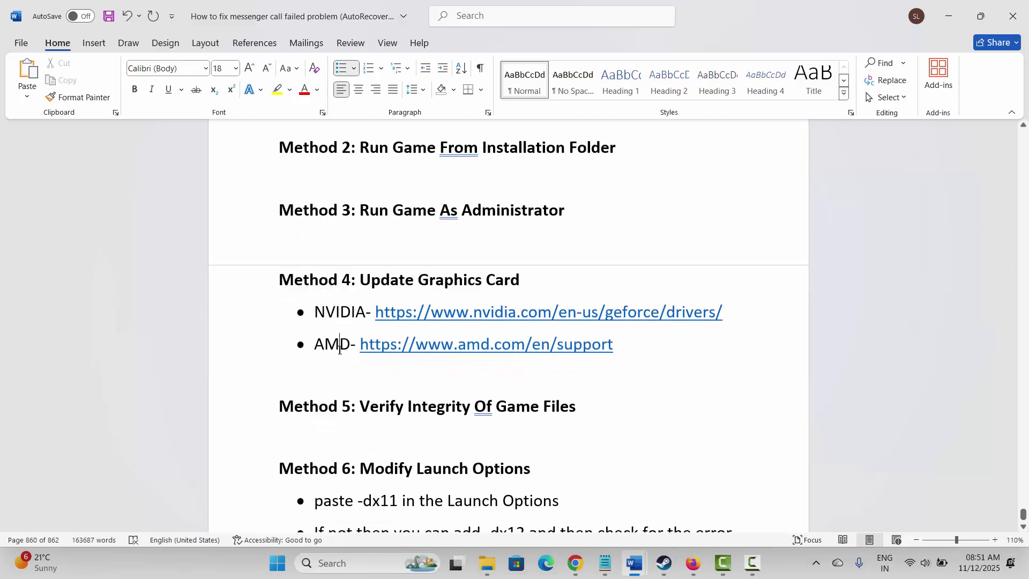
pyautogui.scroll(-2, 339, 345)
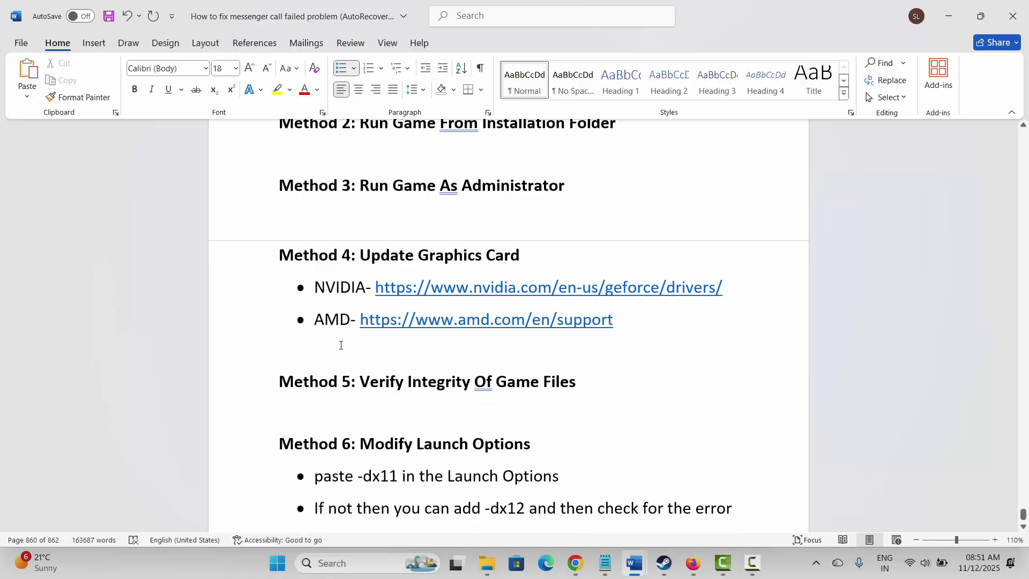
pyautogui.click(250, 345)
pyautogui.click(380, 355)
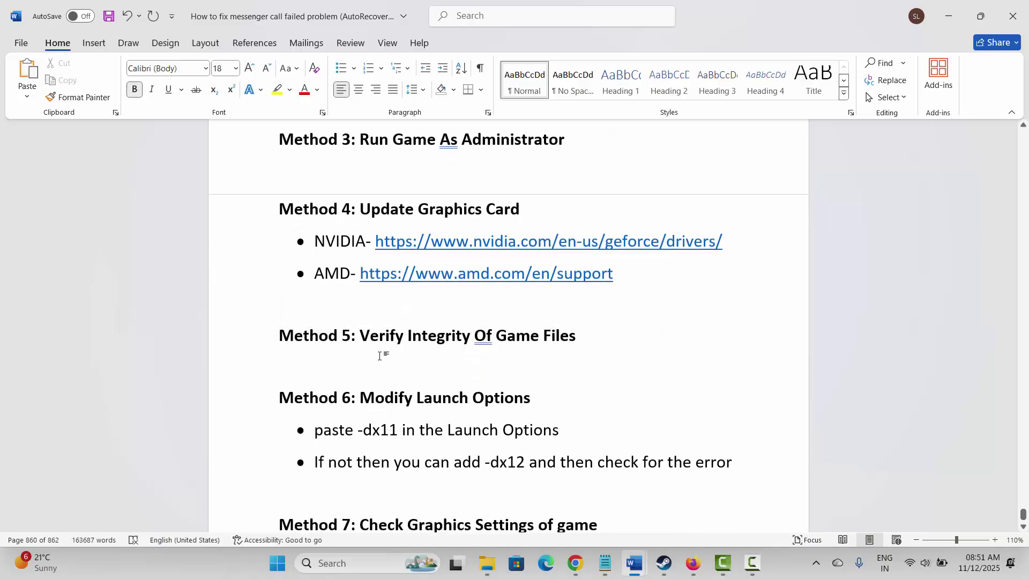
# - View Call of Duty's Installed Files properties in Steam, then close them and return to Word
pyautogui.click(663, 563)
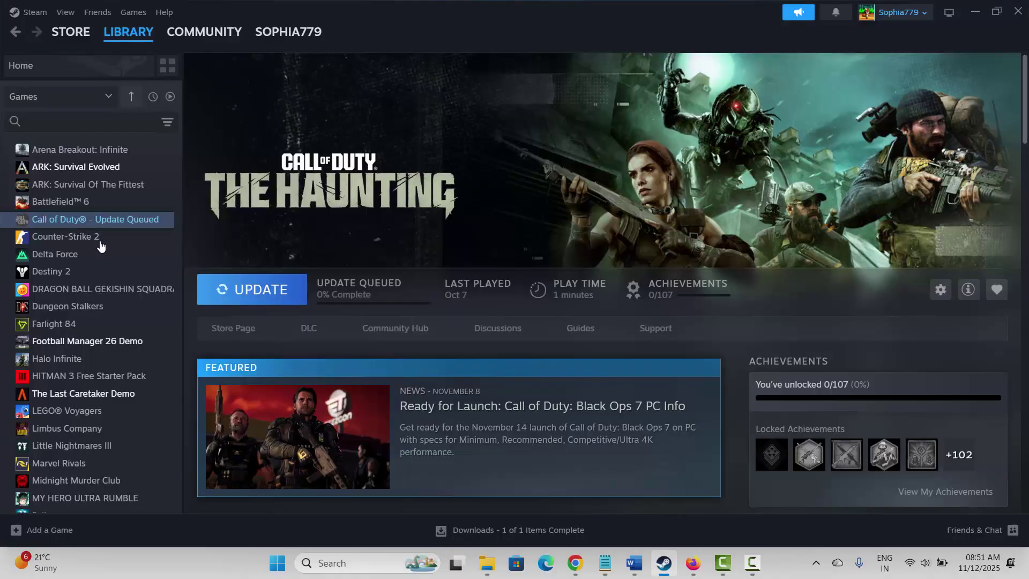
pyautogui.rightClick(55, 226)
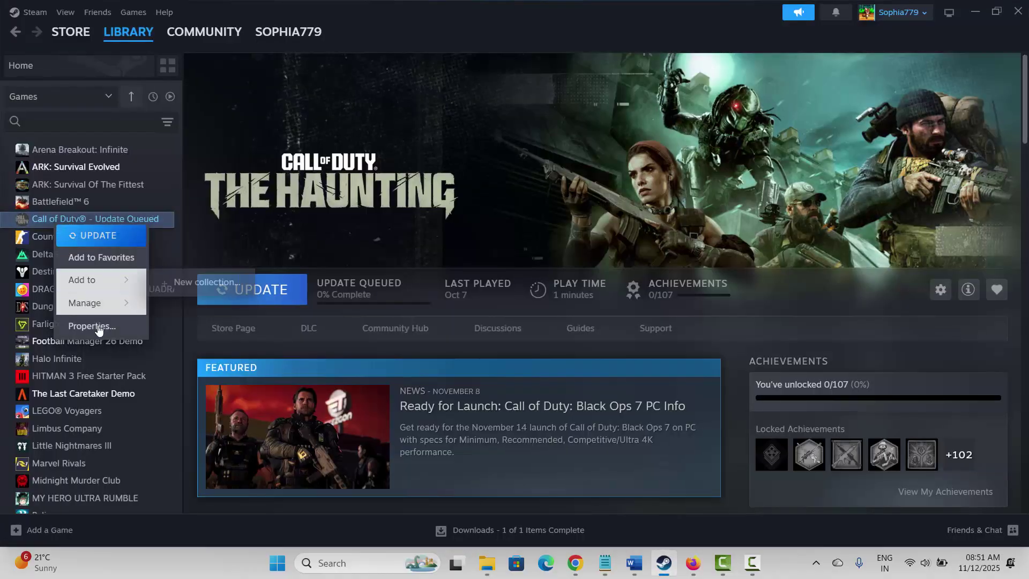
pyautogui.click(81, 325)
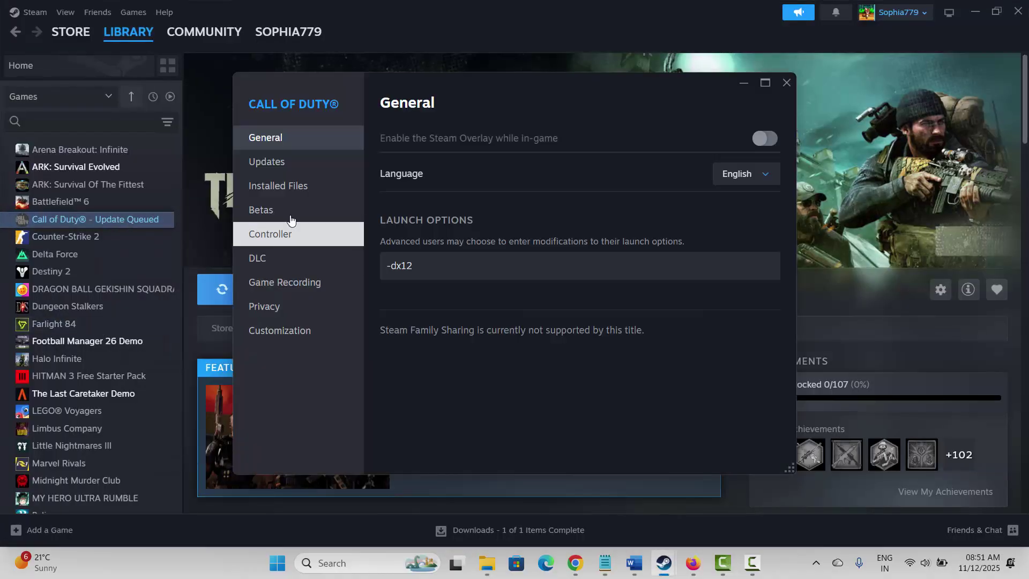
pyautogui.click(295, 185)
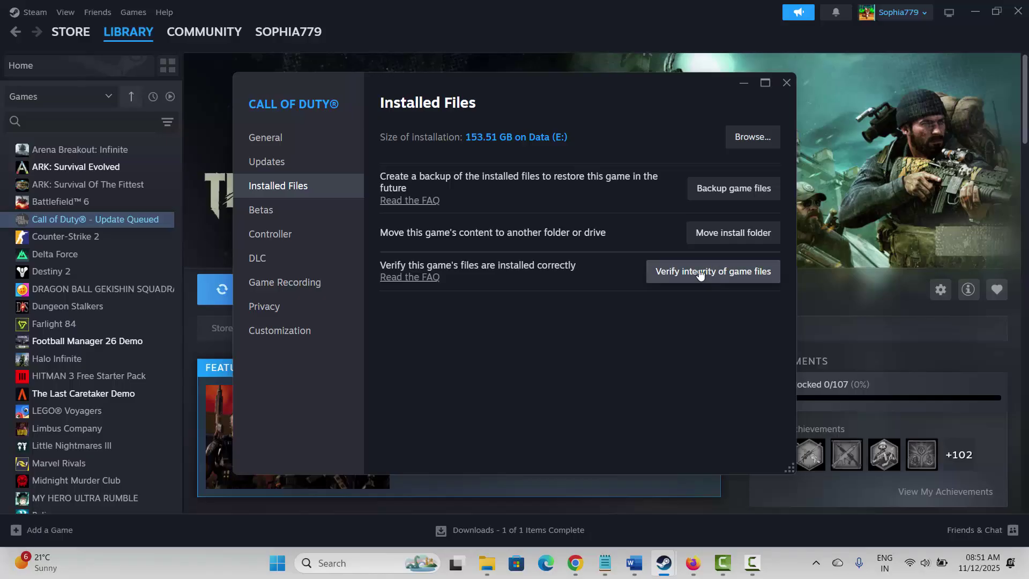
pyautogui.click(785, 83)
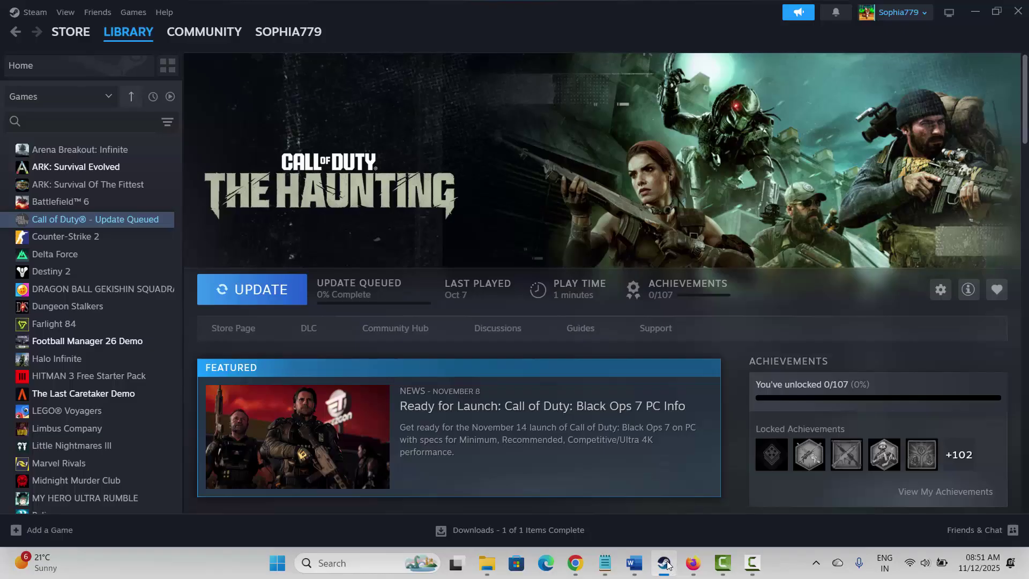
pyautogui.click(633, 563)
# - Move to the Word guide's Method 6 heading and its -dx11 launch option line
pyautogui.click(320, 367)
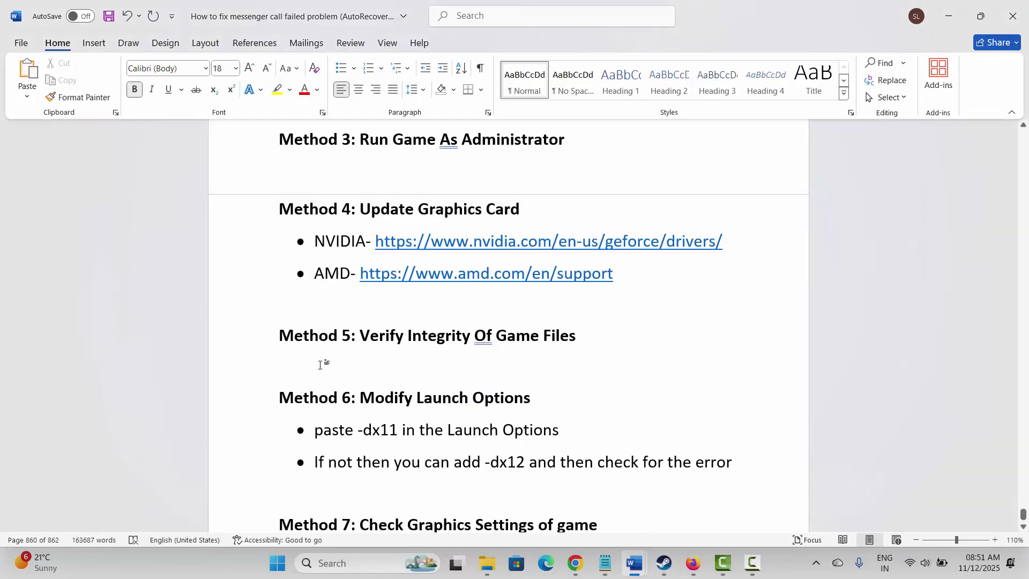
pyautogui.scroll(-1, 320, 365)
pyautogui.click(230, 372)
pyautogui.click(366, 381)
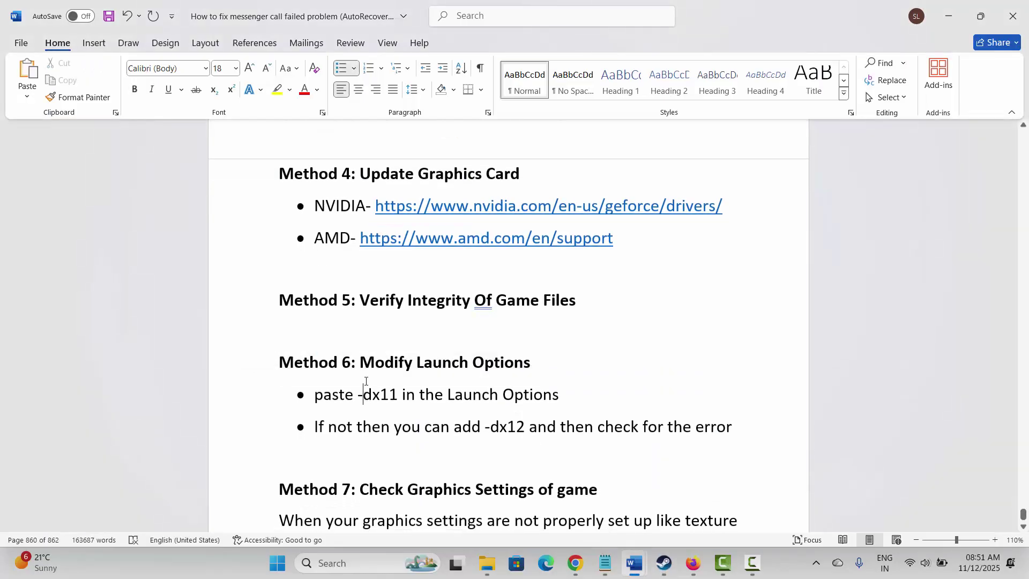
# - Set Call of Duty's Steam launch option to -dx12 and close its Properties
pyautogui.click(664, 563)
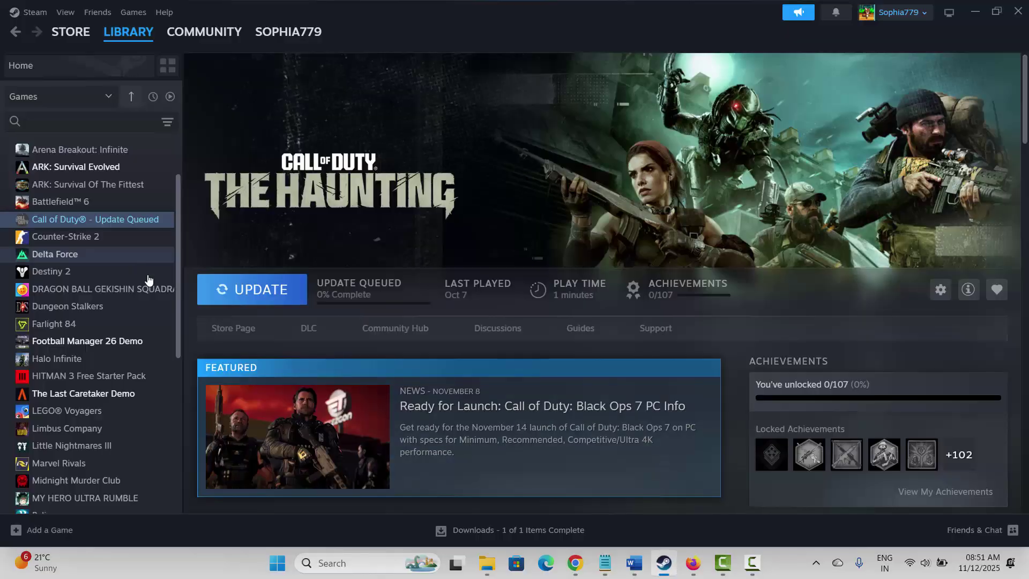
pyautogui.moveTo(112, 36)
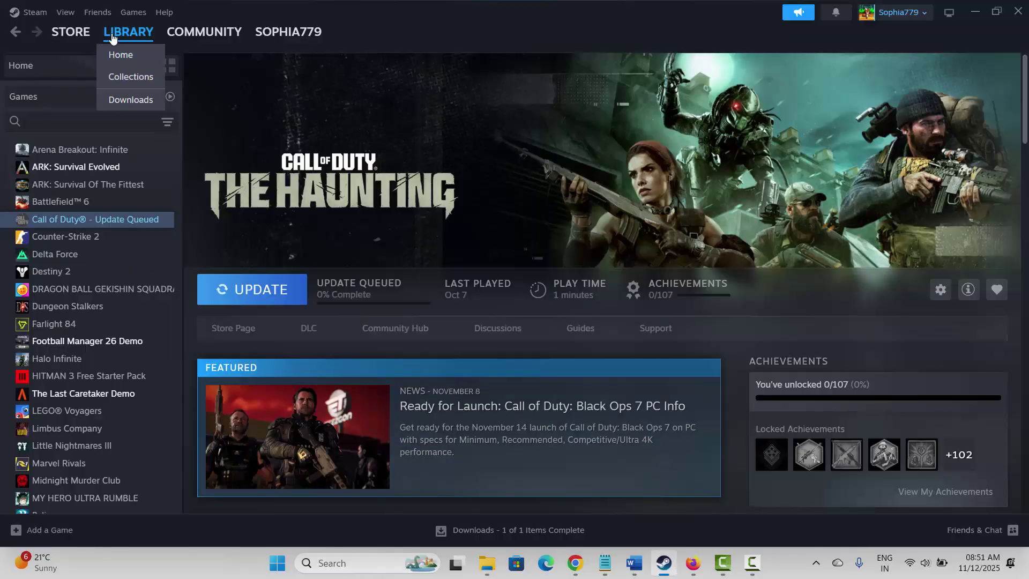
pyautogui.rightClick(68, 219)
pyautogui.click(107, 322)
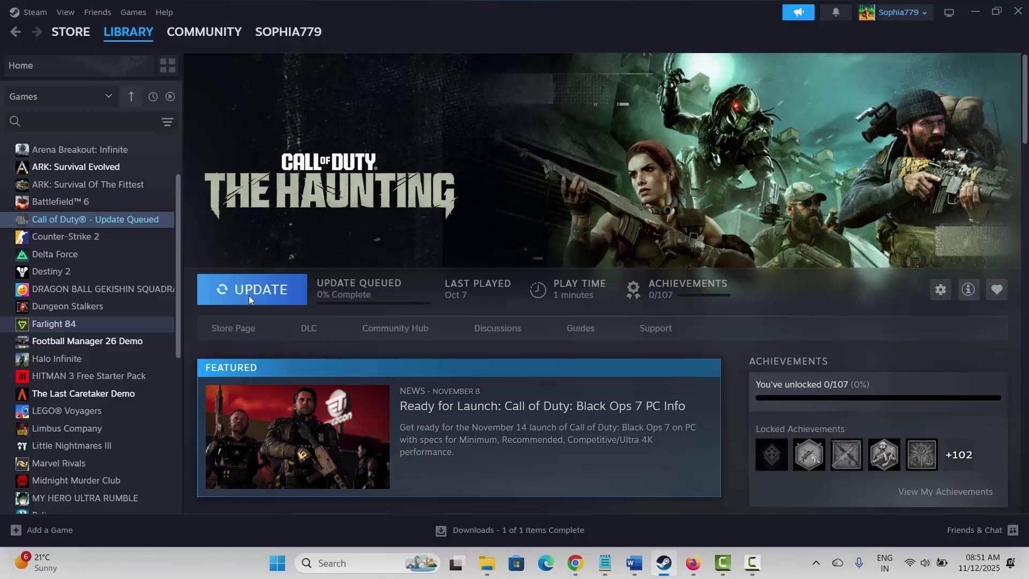
pyautogui.click(407, 266)
pyautogui.hotkey('ctrl', 'a')
pyautogui.write('-')
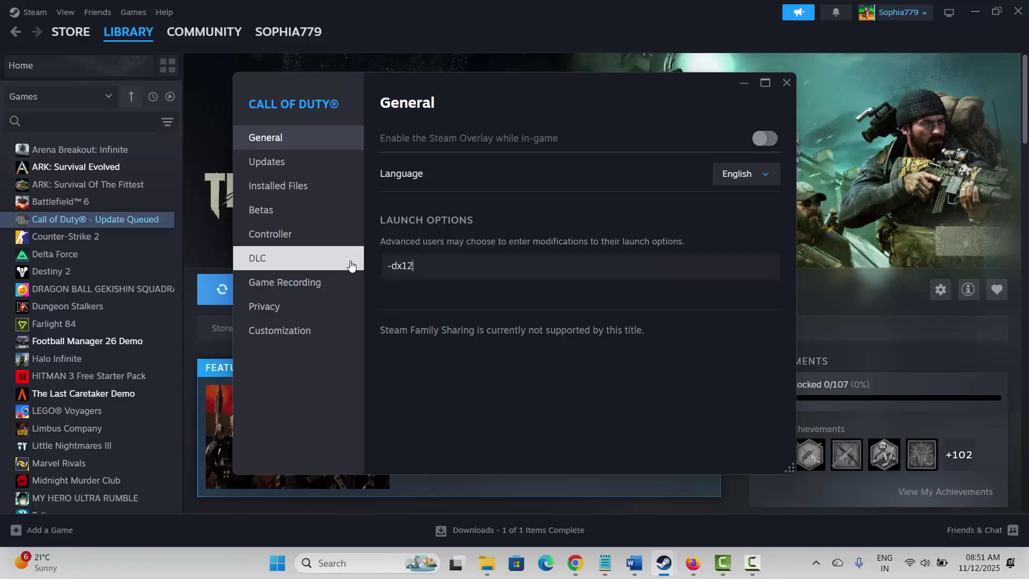
pyautogui.click(785, 84)
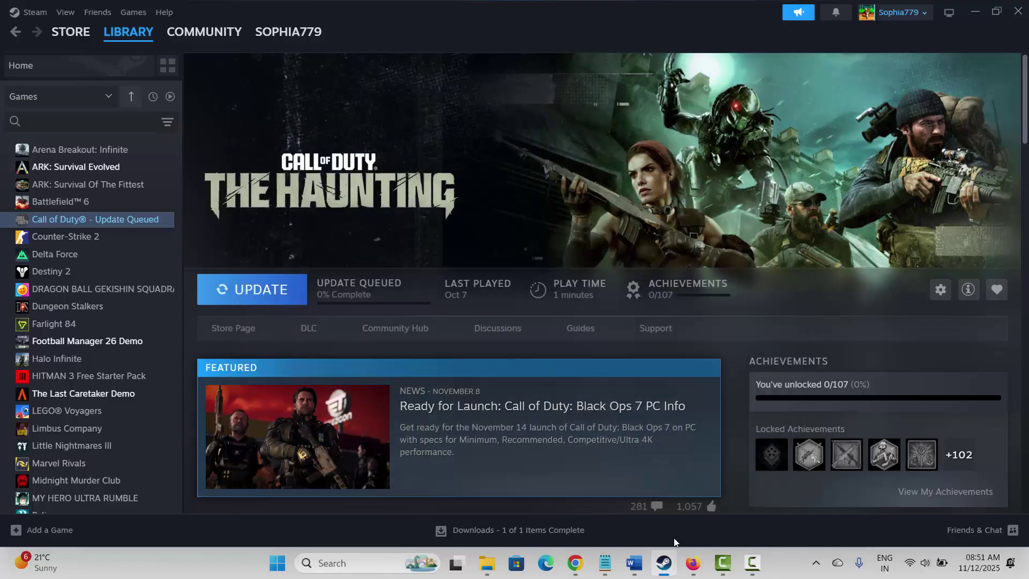
# - Scroll the Word guide to Method 7 and highlight the word 'resolution'
pyautogui.click(634, 563)
pyautogui.scroll(-2, 344, 402)
pyautogui.click(250, 423)
pyautogui.scroll(-2, 399, 427)
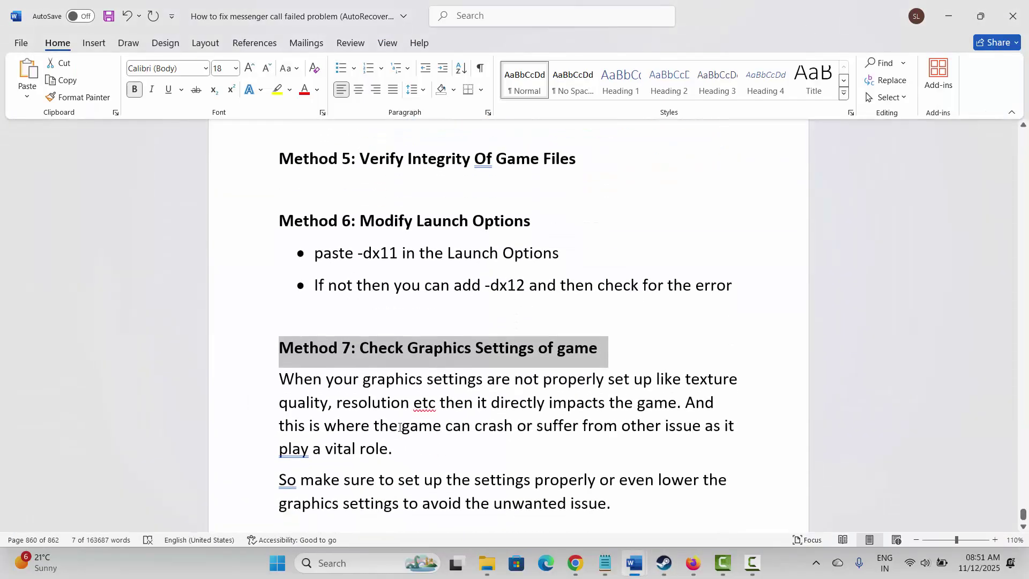
pyautogui.scroll(-1, 375, 417)
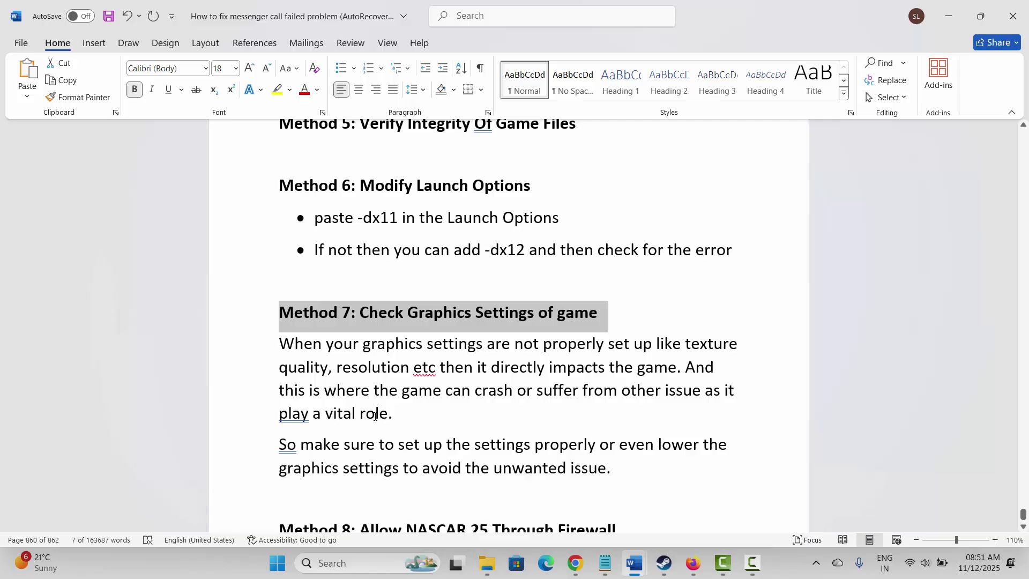
pyautogui.moveTo(347, 366); pyautogui.dragTo(423, 367)
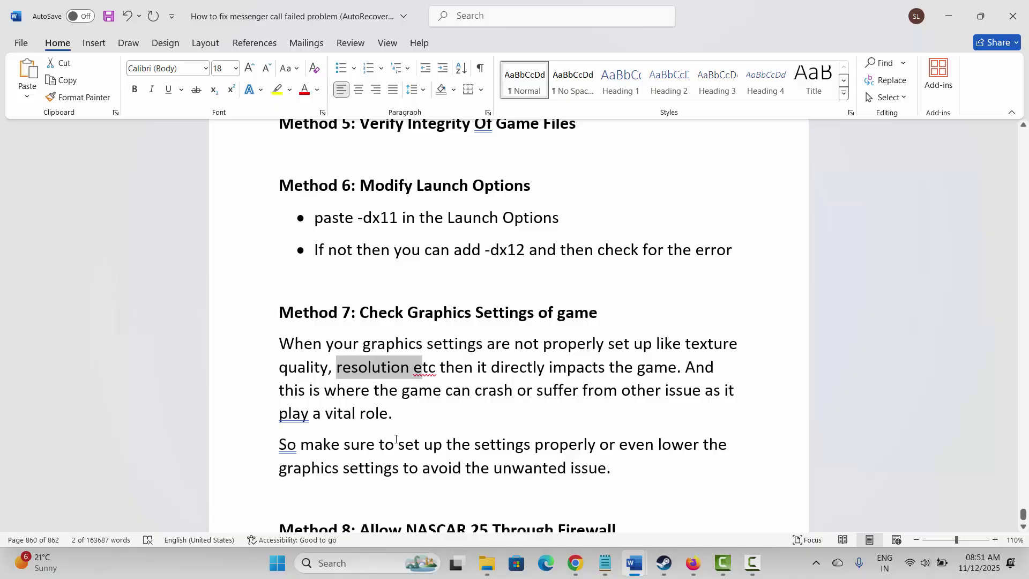
# - Move on to the Method 8 heading and search for Windows Security
pyautogui.scroll(-3, 388, 412)
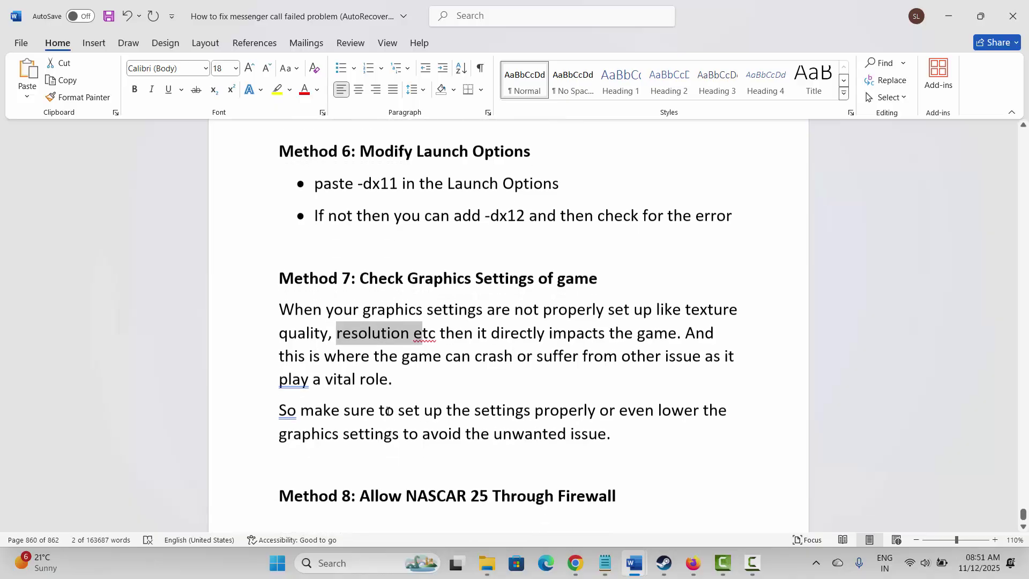
pyautogui.click(262, 438)
pyautogui.click(390, 435)
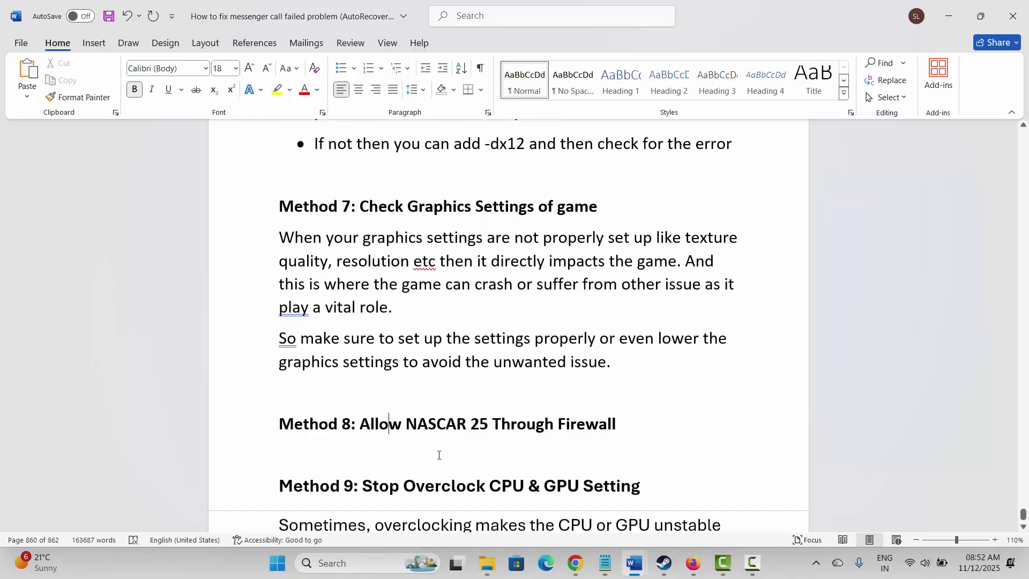
pyautogui.click(358, 560)
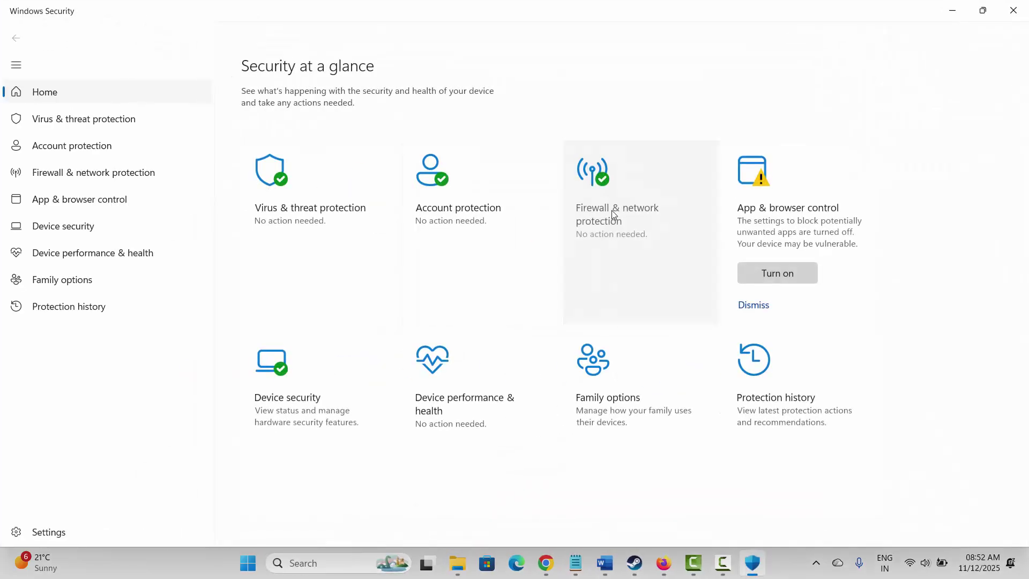
# - Open the firewall's allowed apps list, unlock Change settings, and cancel adding a new app
pyautogui.click(613, 213)
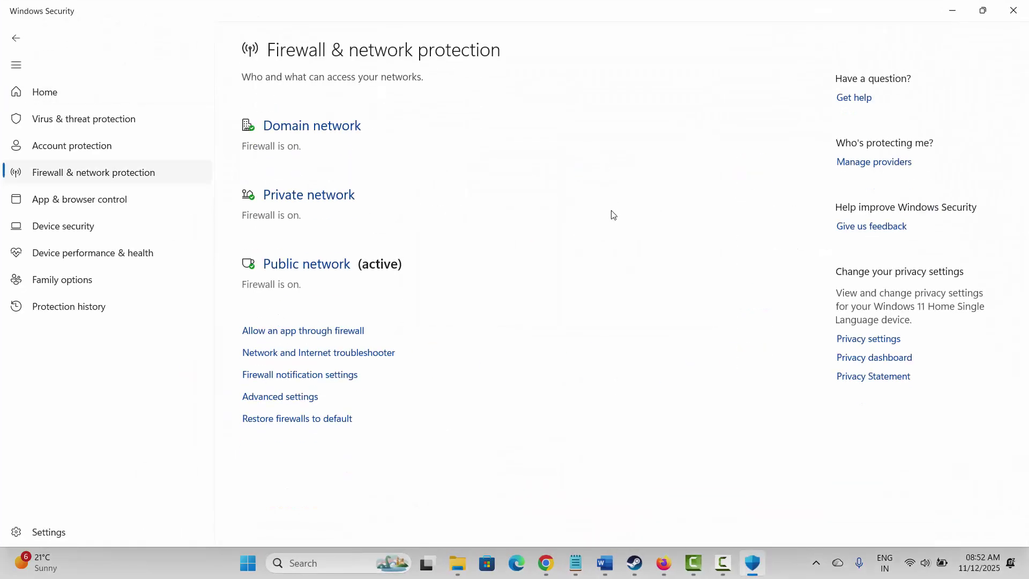
pyautogui.click(298, 331)
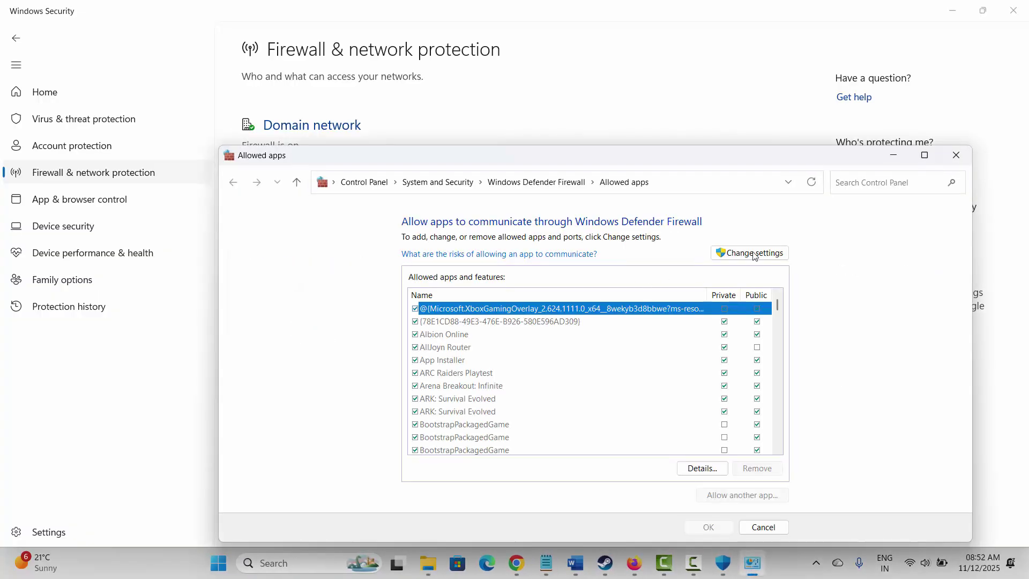
pyautogui.click(753, 255)
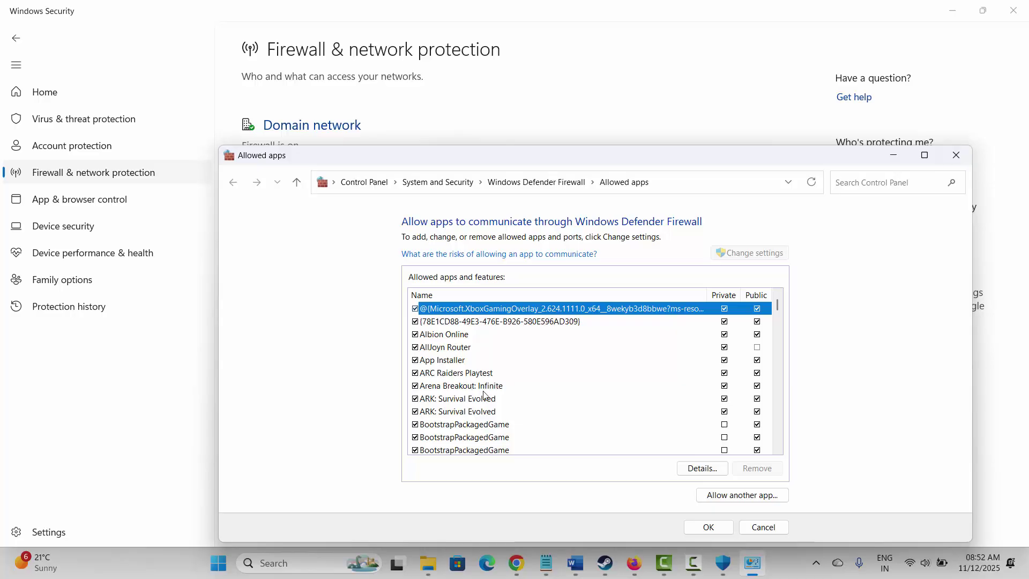
pyautogui.scroll(-2, 520, 397)
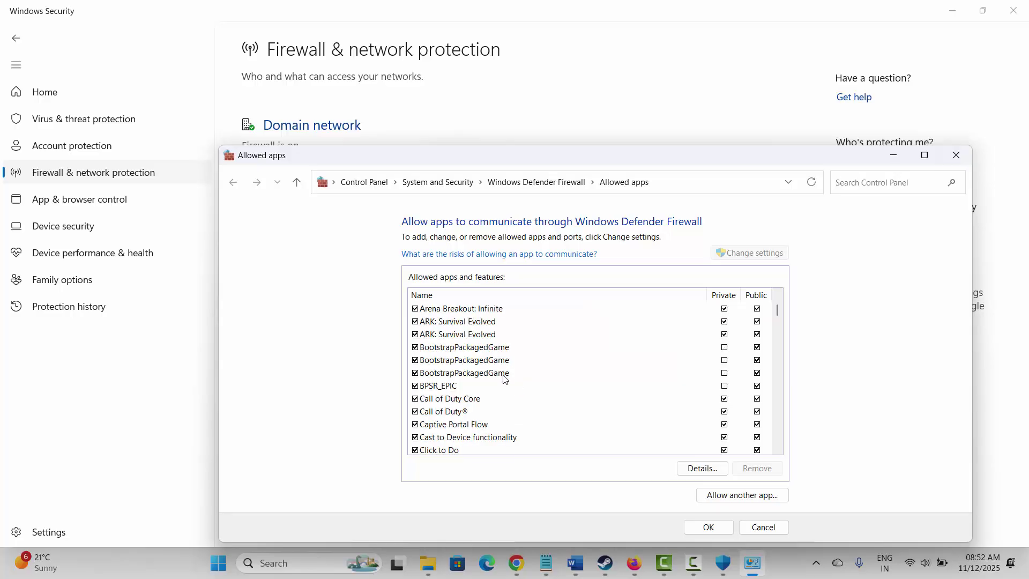
pyautogui.click(732, 497)
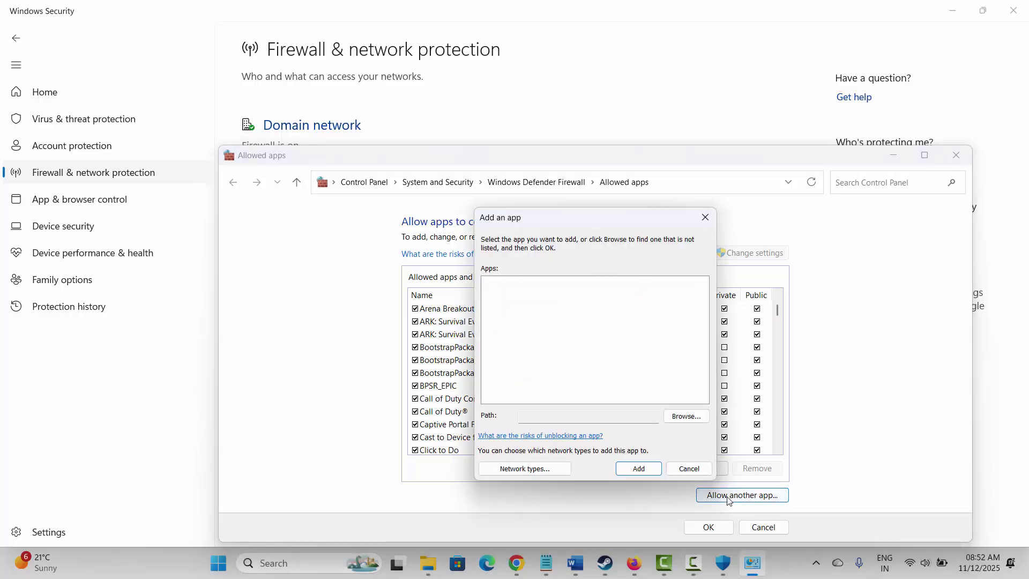
pyautogui.click(686, 417)
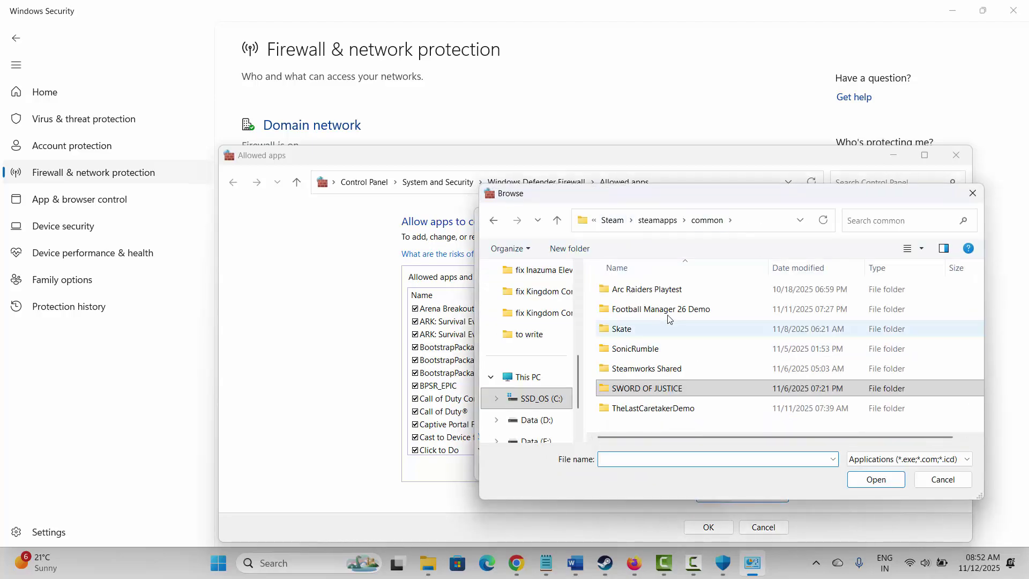
pyautogui.click(929, 485)
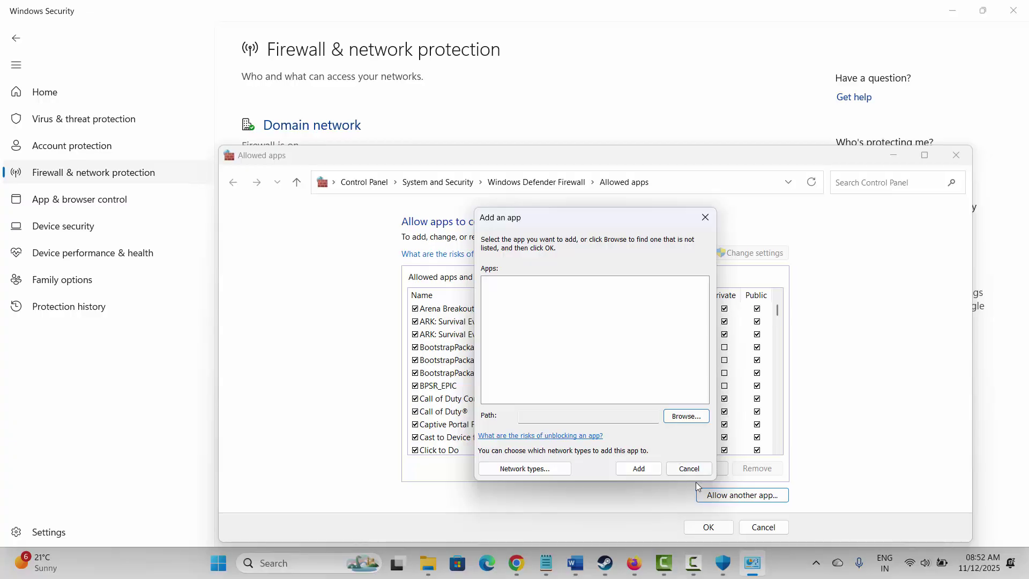
pyautogui.click(690, 469)
# - Confirm Call of Duty® is allowed on private and public networks, then close Windows Security
pyautogui.click(456, 413)
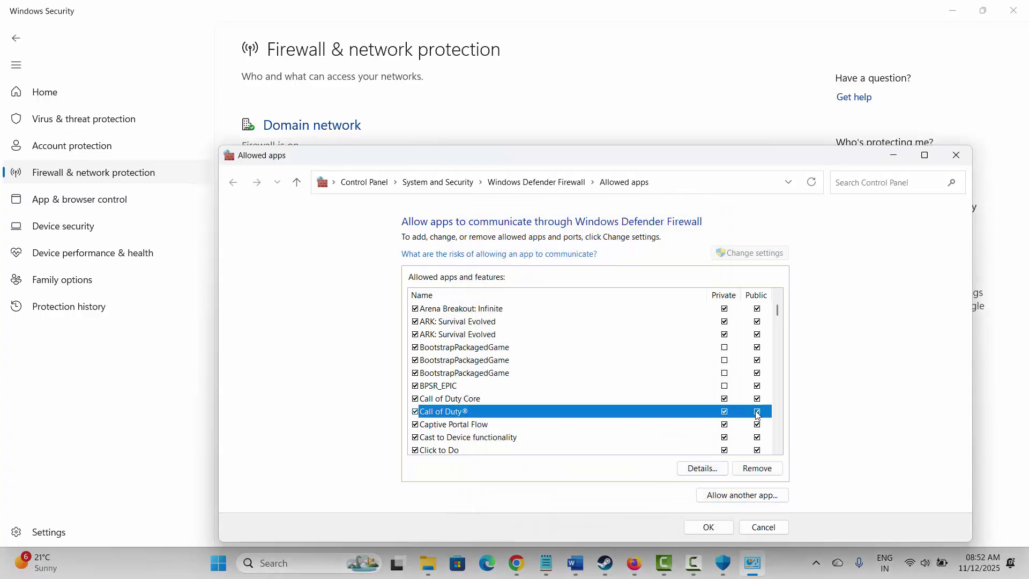
pyautogui.click(955, 156)
pyautogui.hotkey('alt', 'F4')
# - Read through the Word guide's Method 9 section on overclocking
pyautogui.scroll(-3, 292, 361)
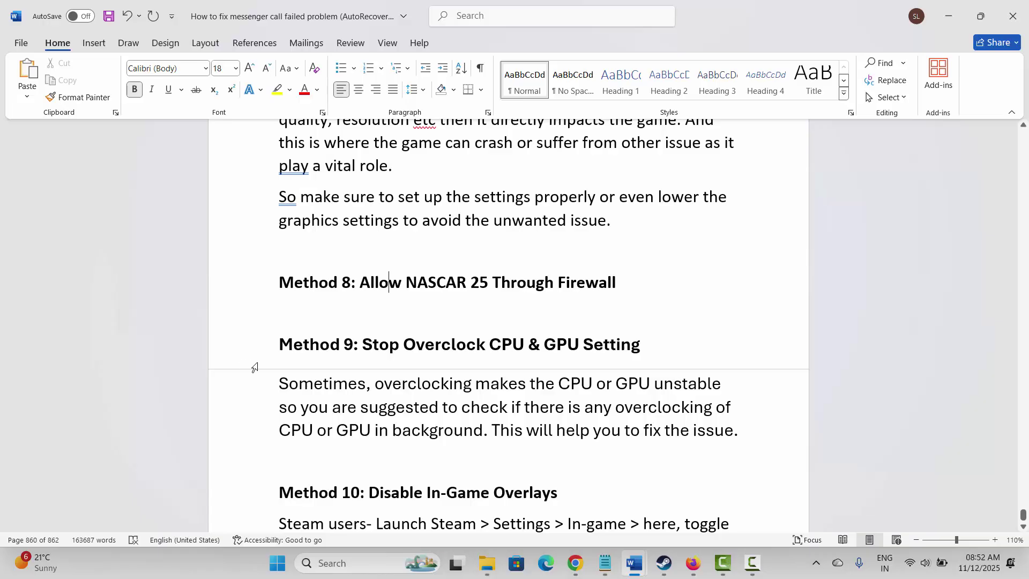
pyautogui.click(242, 356)
pyautogui.click(366, 382)
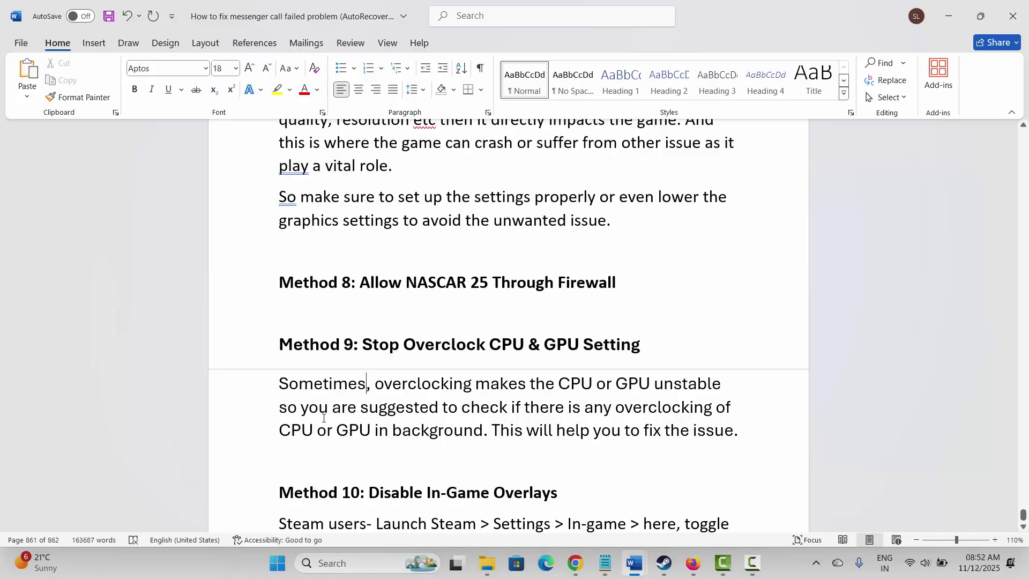
pyautogui.moveTo(312, 430); pyautogui.dragTo(484, 430)
pyautogui.click(323, 383)
# - Move to Method 10's GeForce Experience overlay line, then switch to Steam's Call of Duty page
pyautogui.scroll(-1, 324, 377)
pyautogui.scroll(-3, 324, 378)
pyautogui.click(246, 329)
pyautogui.click(405, 401)
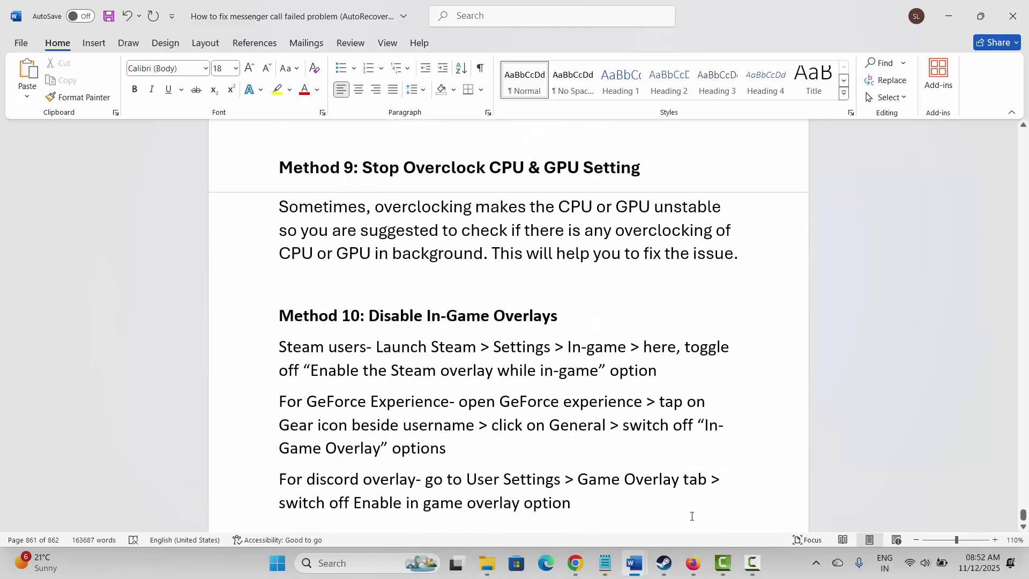
pyautogui.click(663, 563)
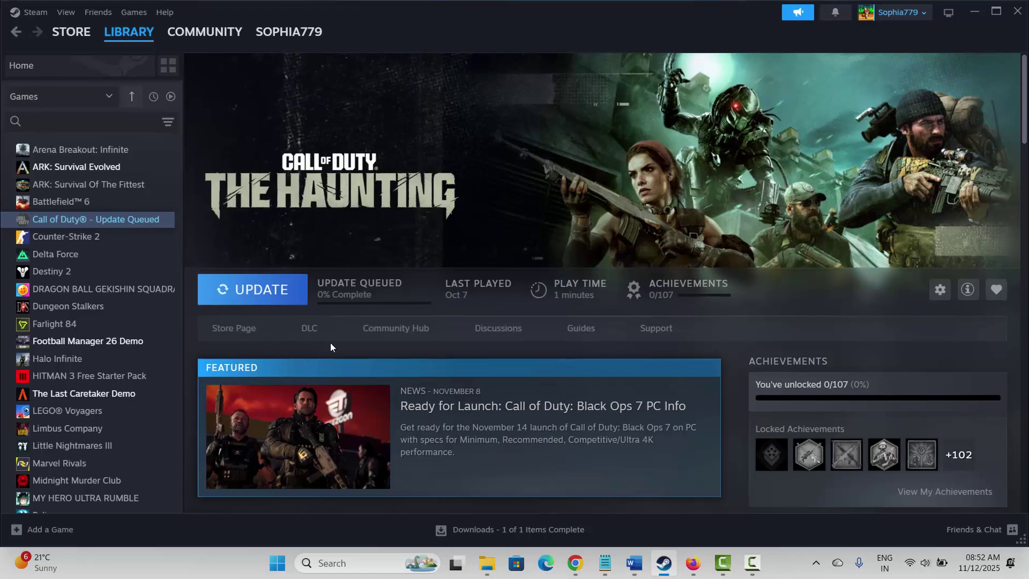
# - Turn off 'Enable the Steam Overlay while in-game' in Steam's In Game settings, then return to Word
pyautogui.click(30, 12)
pyautogui.click(51, 149)
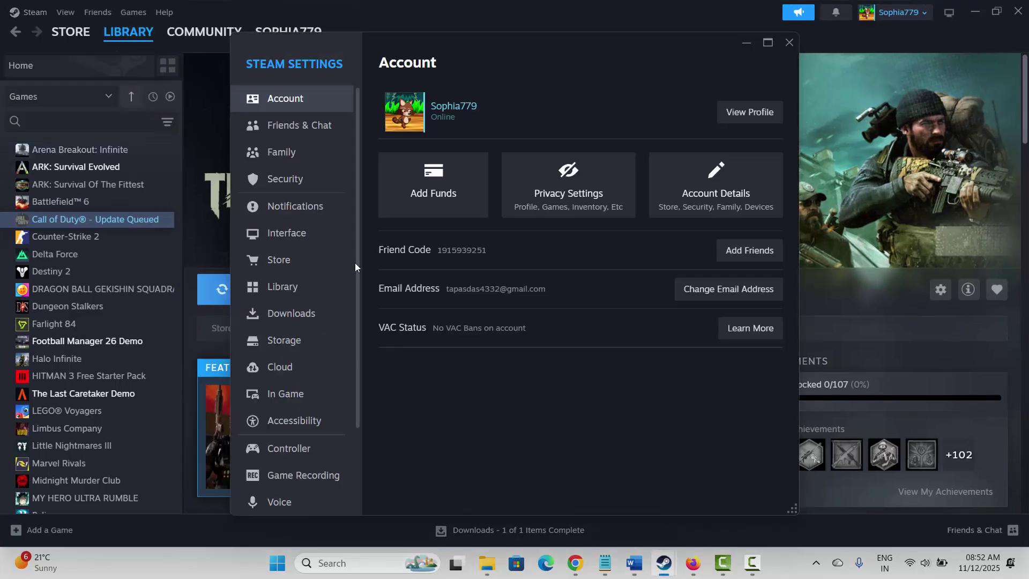
pyautogui.click(290, 396)
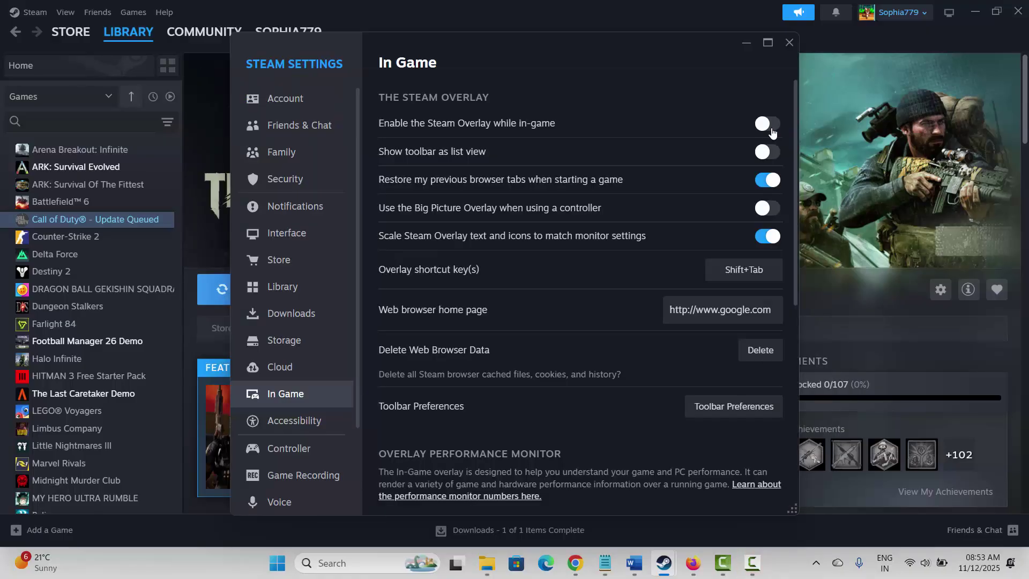
pyautogui.click(771, 132)
pyautogui.click(789, 42)
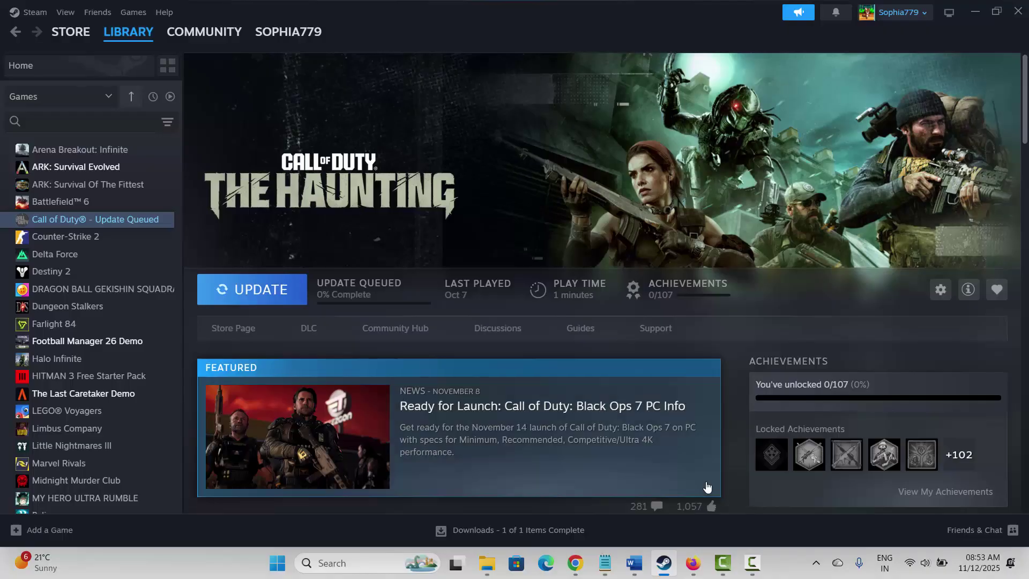
pyautogui.click(634, 563)
# - Highlight passages in the guide: 'For GeForce Experience', 'Gear icon beside username', 'discord', 'switch off'
pyautogui.moveTo(294, 407); pyautogui.dragTo(449, 408)
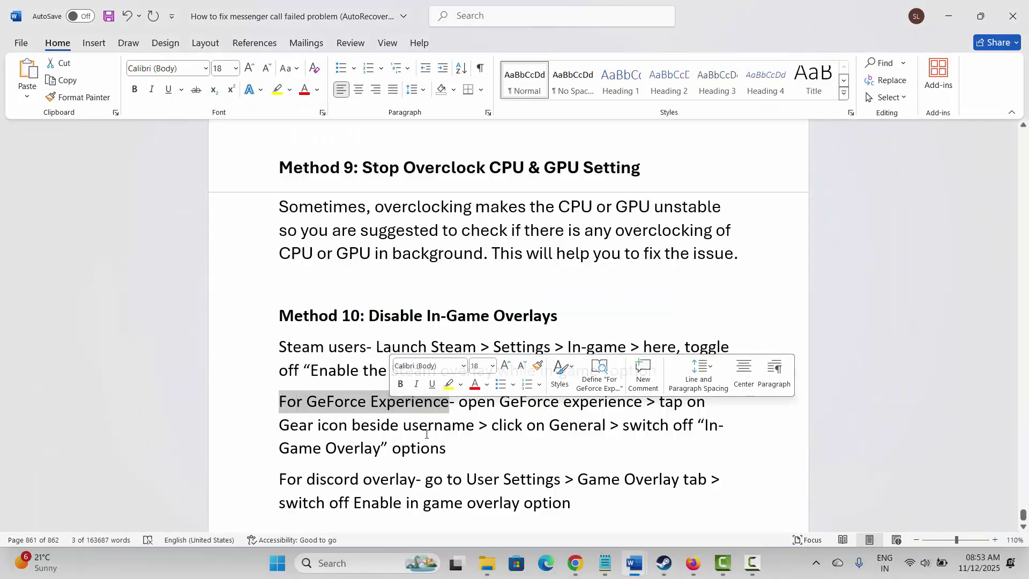
pyautogui.moveTo(280, 432); pyautogui.dragTo(436, 438)
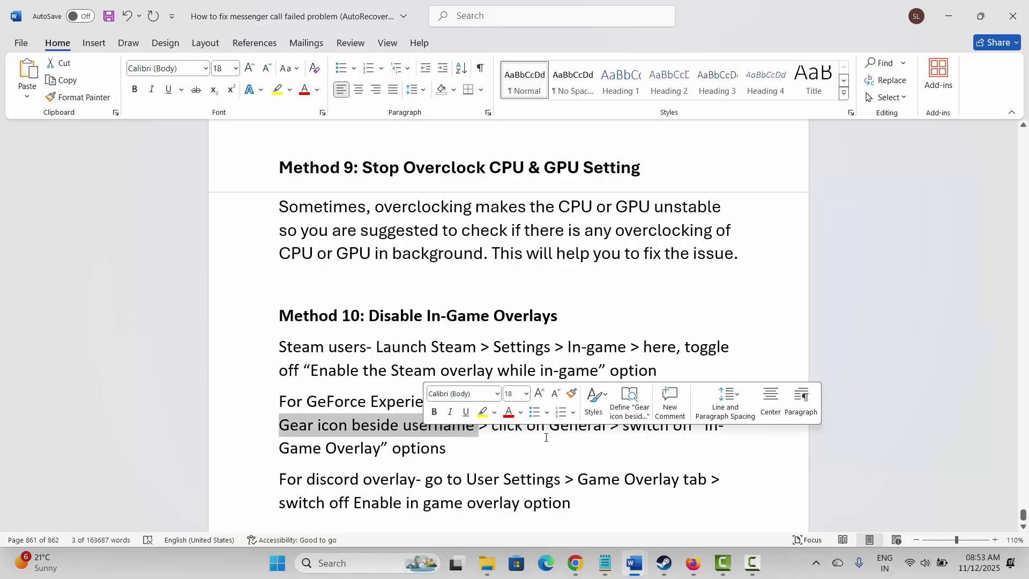
pyautogui.click(449, 446)
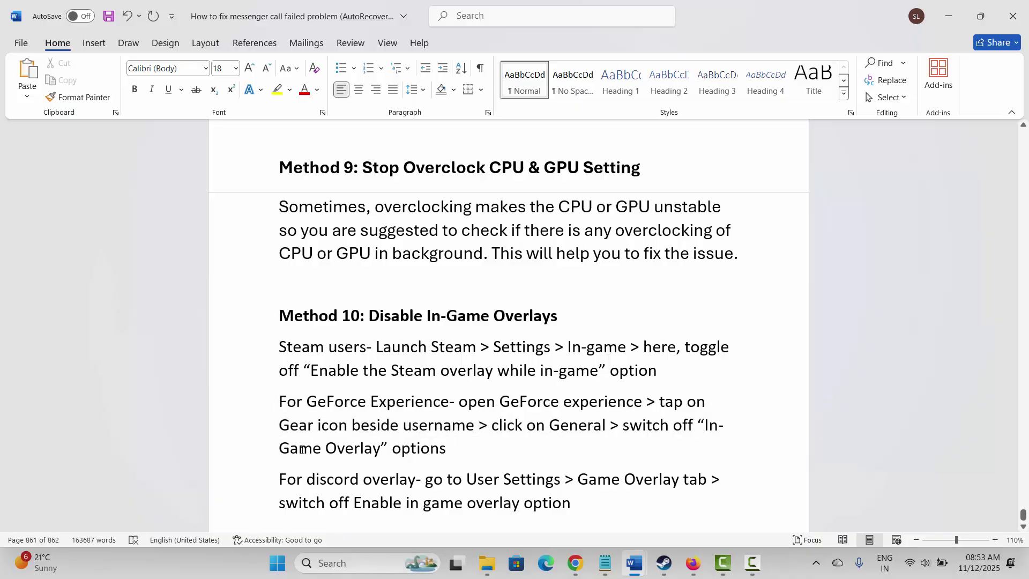
pyautogui.doubleClick(323, 484)
pyautogui.click(458, 494)
pyautogui.moveTo(296, 503); pyautogui.dragTo(342, 507)
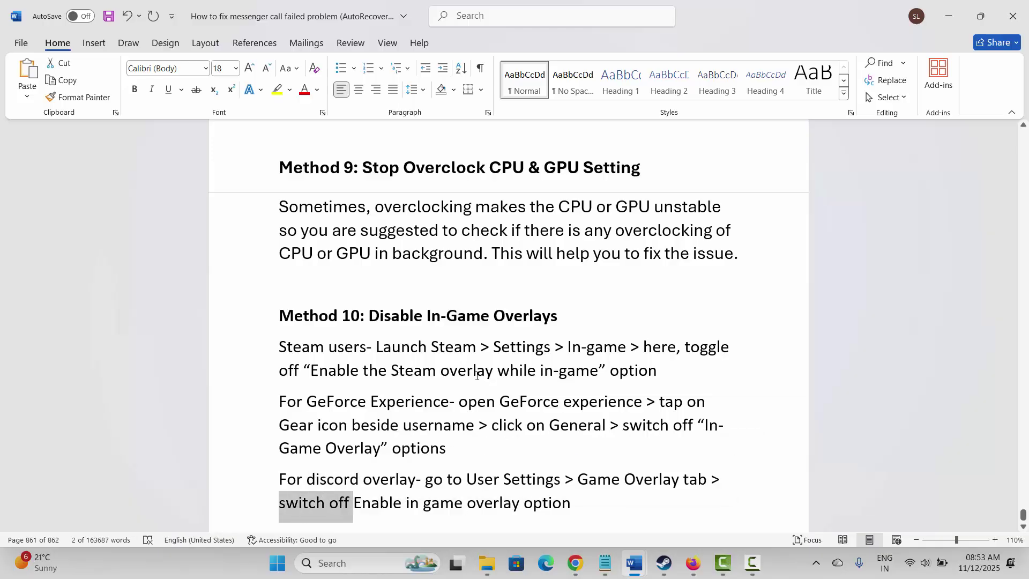
# - Copy Method 11's learn.microsoft.com Visual C++ redistributable link and go to the browser
pyautogui.scroll(-3, 407, 376)
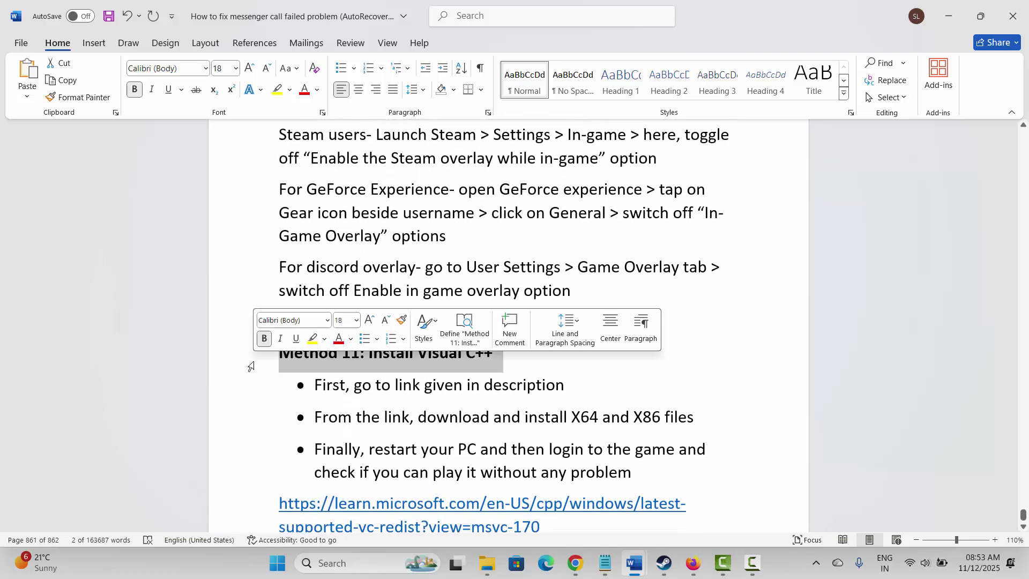
pyautogui.click(410, 417)
pyautogui.scroll(-1, 409, 416)
pyautogui.moveTo(281, 431); pyautogui.dragTo(487, 458)
pyautogui.rightClick(487, 459)
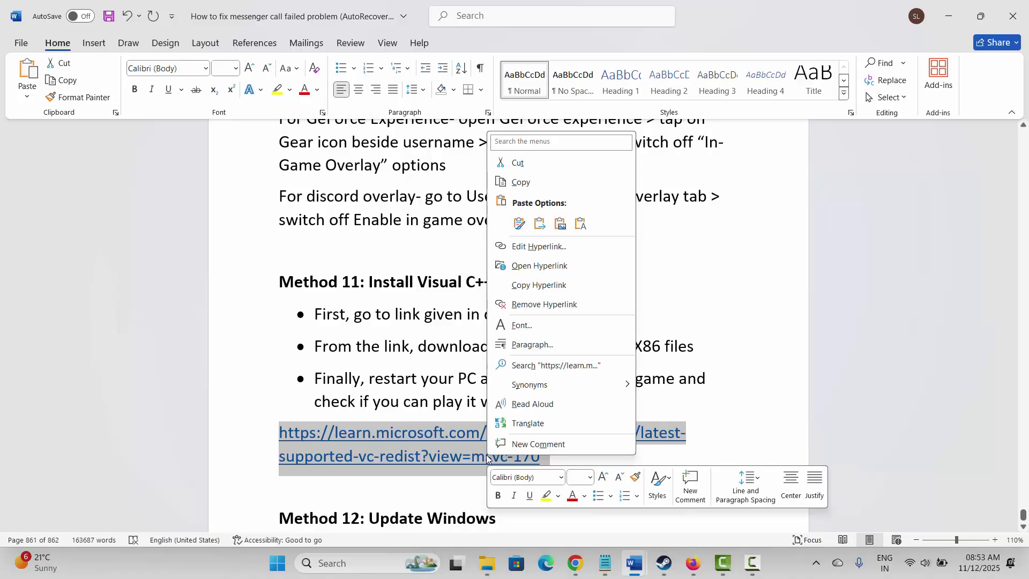
pyautogui.click(518, 183)
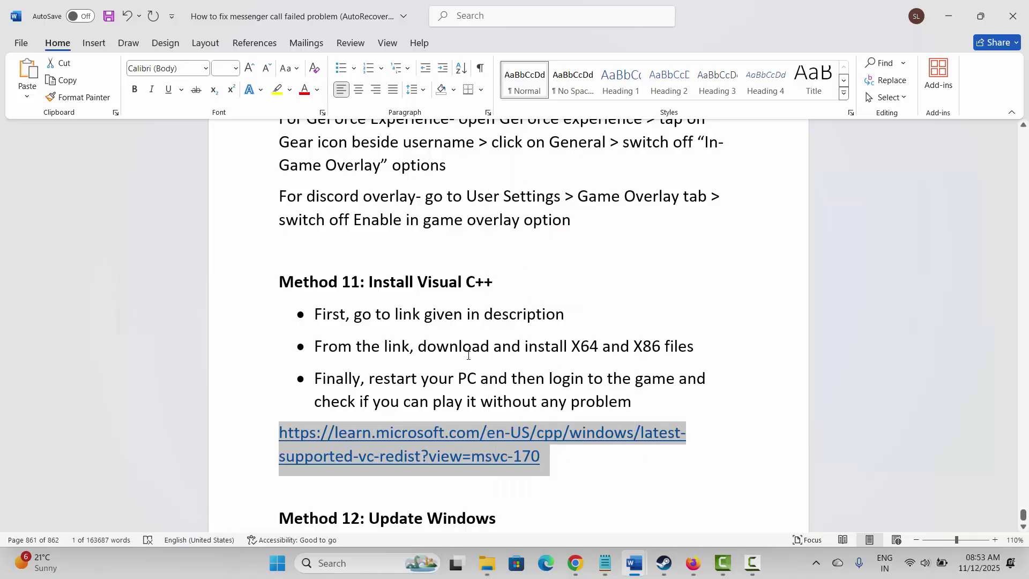
pyautogui.hotkey('alt', 'Tab')
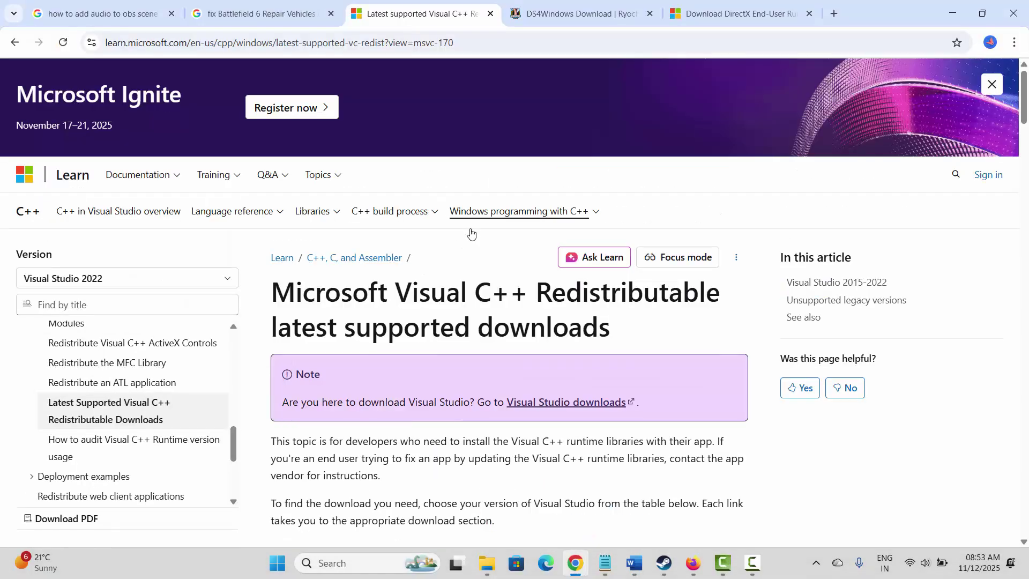
# - Download the x86 Visual C++ 2015-2022 redistributable from Microsoft's downloads page
pyautogui.scroll(-8, 470, 234)
pyautogui.scroll(-10, 469, 233)
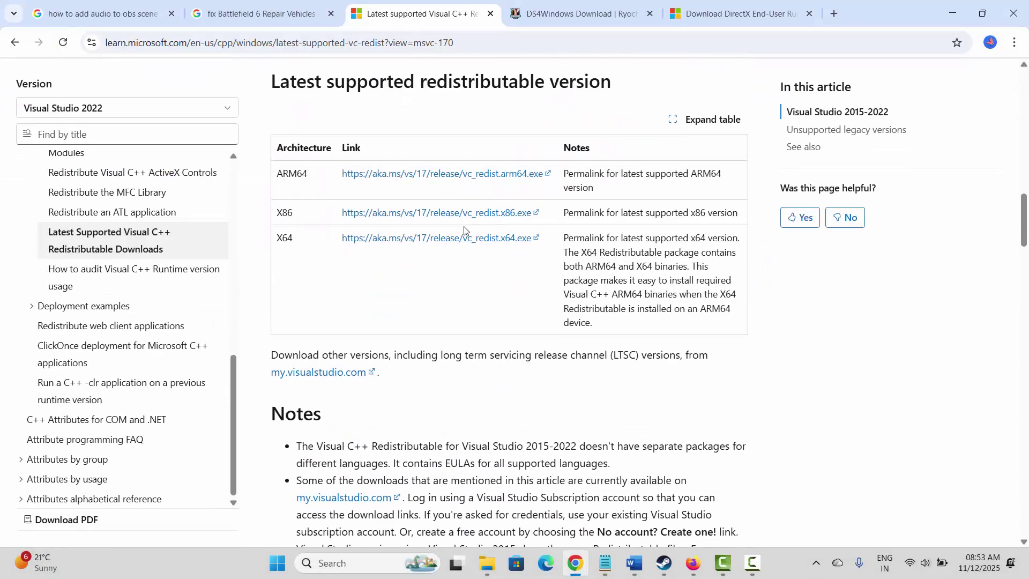
pyautogui.click(449, 217)
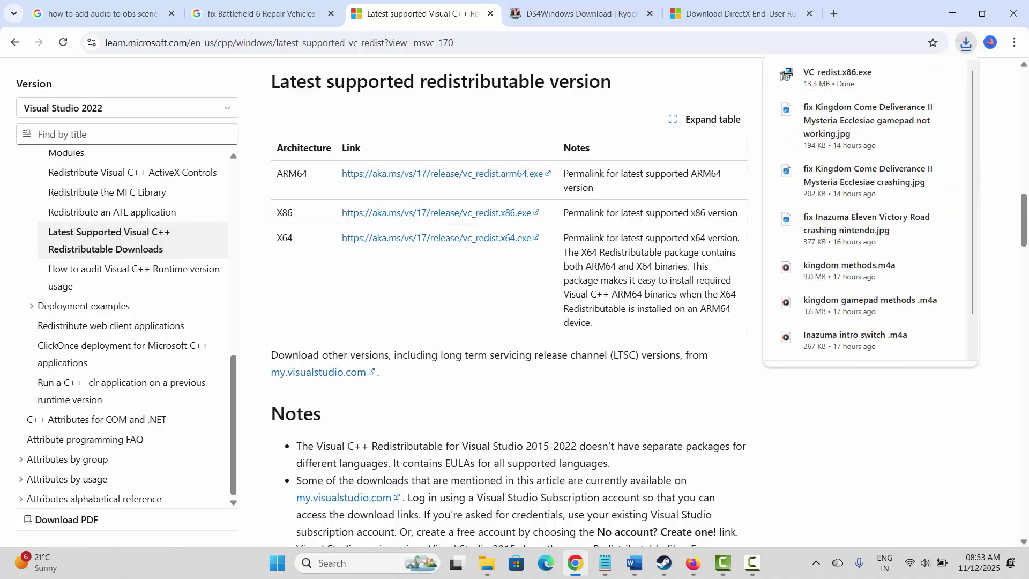
# - Run VC_redist.x86.exe, repair the installation until it succeeds, and return to the Word guide
pyautogui.click(841, 84)
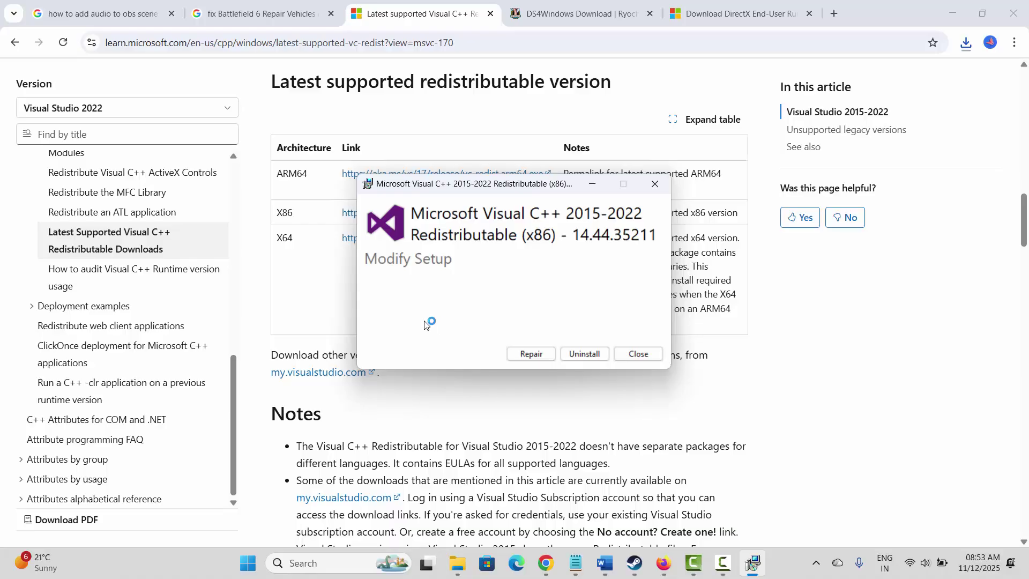
pyautogui.click(531, 354)
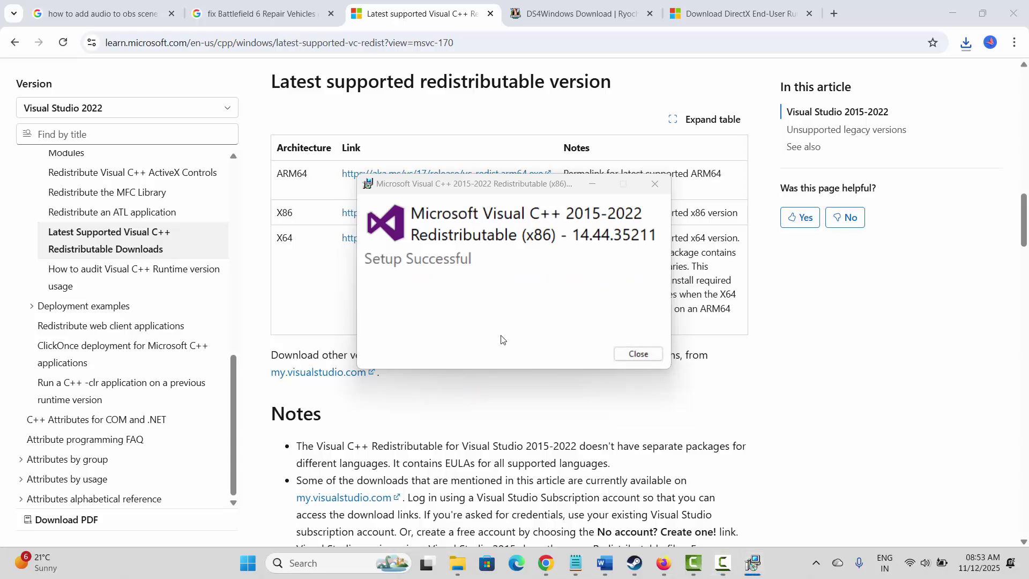
pyautogui.click(637, 354)
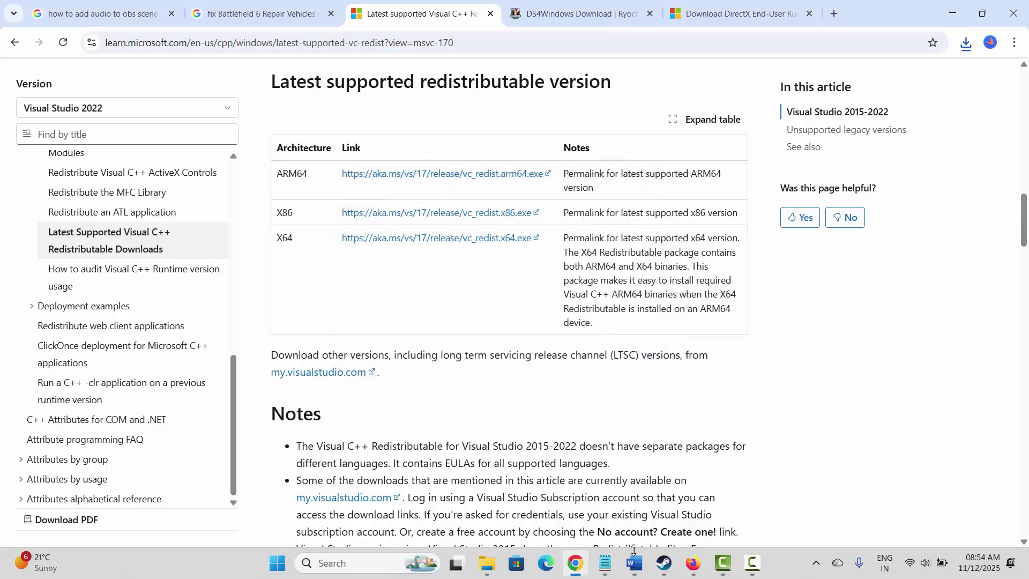
pyautogui.moveTo(634, 562)
pyautogui.click(488, 477)
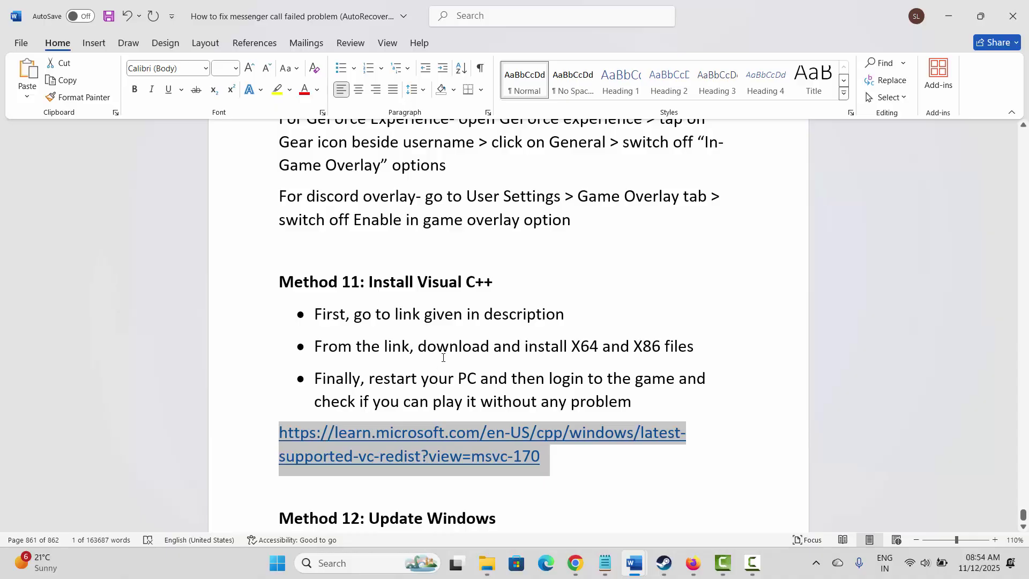
pyautogui.scroll(-2, 443, 357)
pyautogui.click(243, 420)
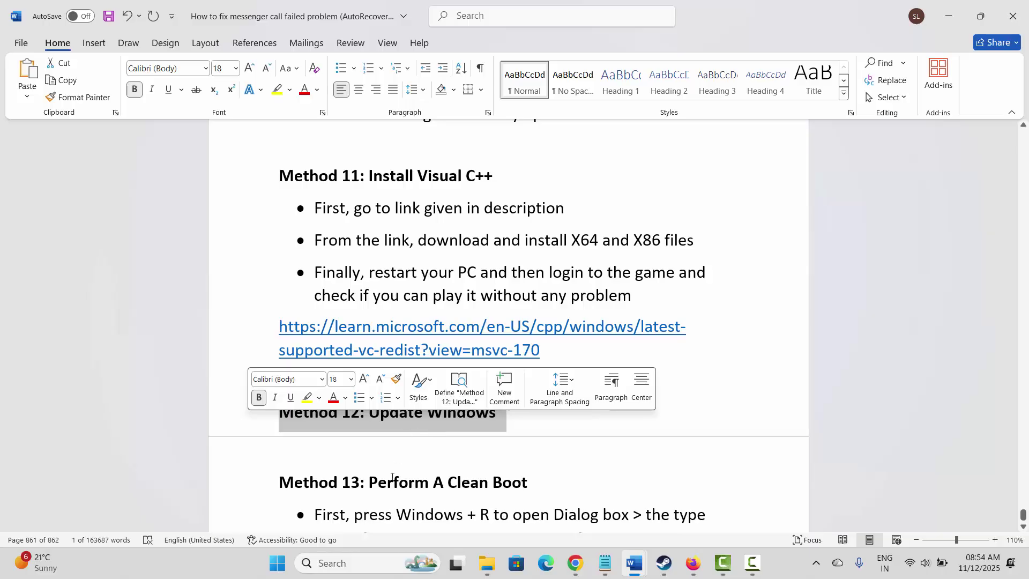
pyautogui.click(330, 563)
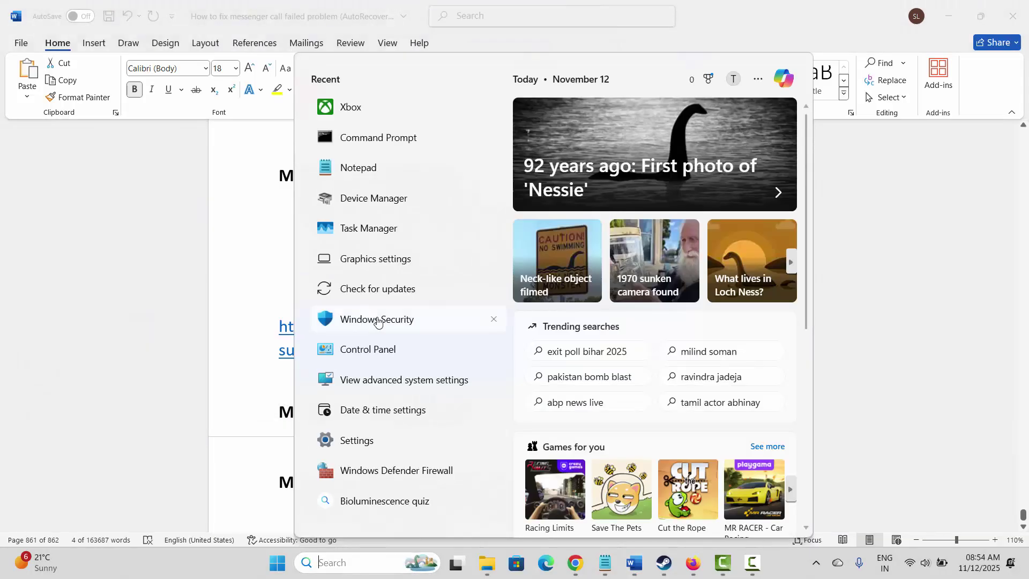
pyautogui.click(400, 292)
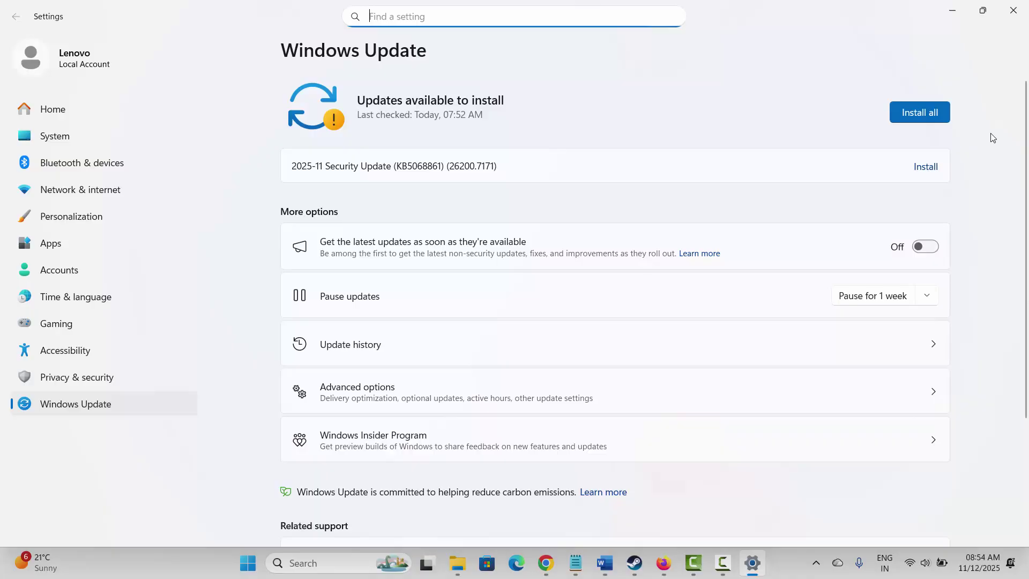
pyautogui.click(1012, 10)
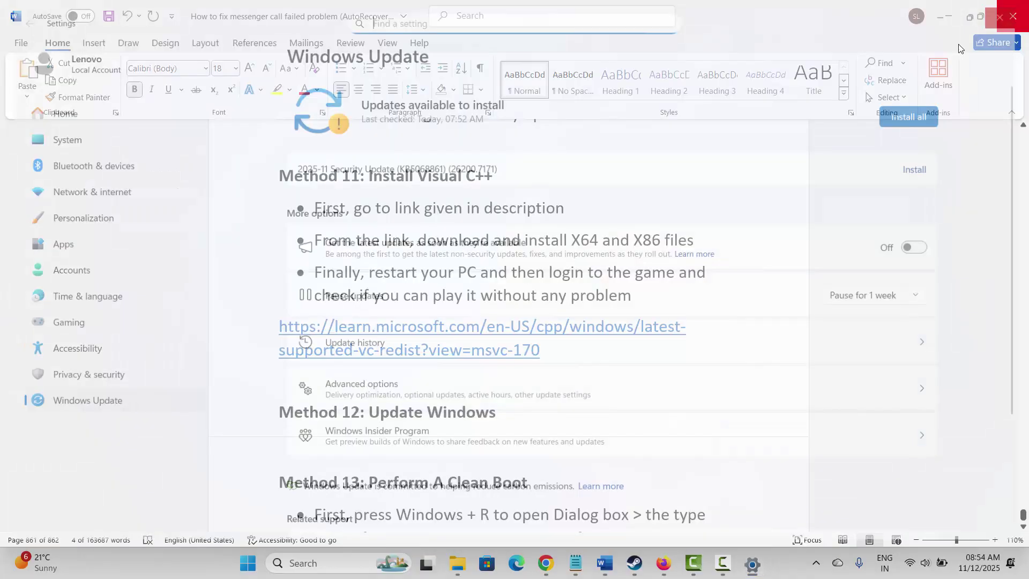
pyautogui.scroll(-3, 406, 388)
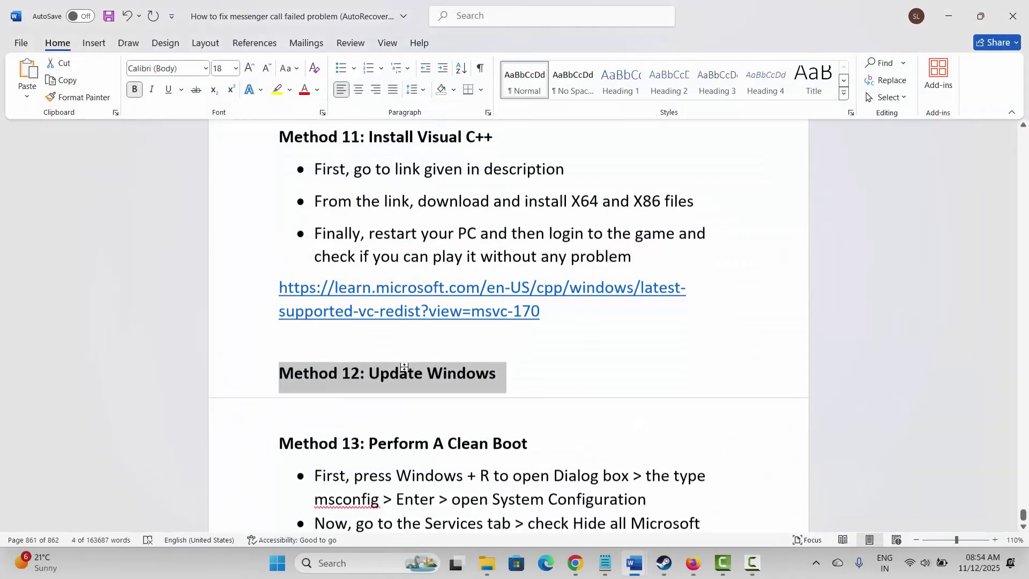
# - Launch System Configuration with msconfig and hide all Microsoft services on the Services tab
pyautogui.click(244, 310)
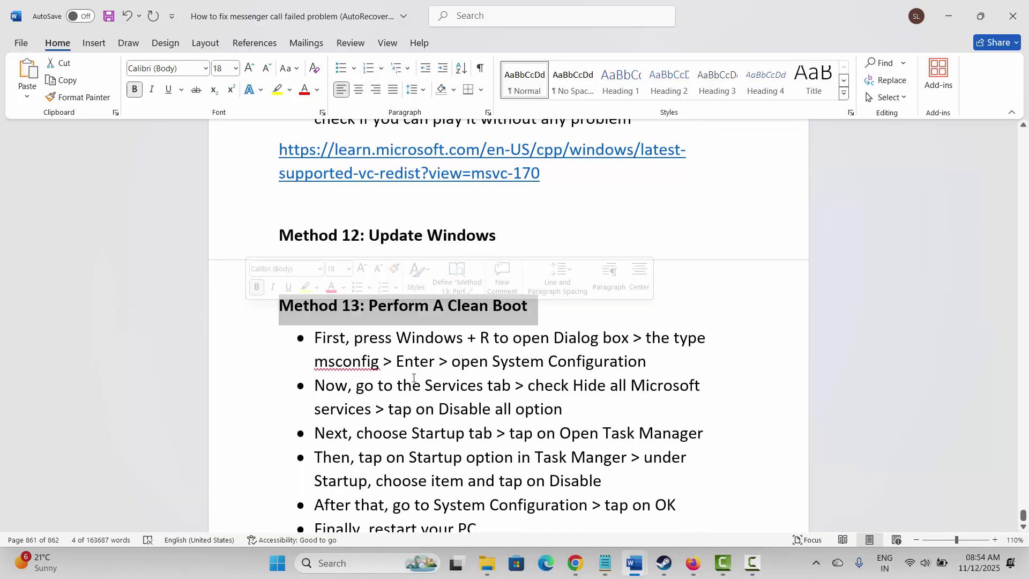
pyautogui.scroll(-1, 415, 379)
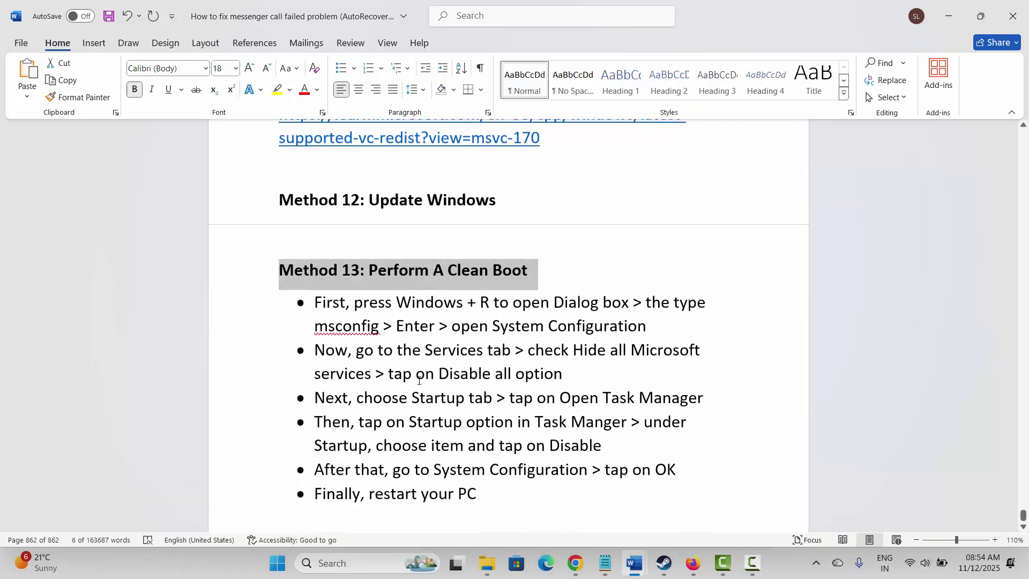
pyautogui.press('super+r')
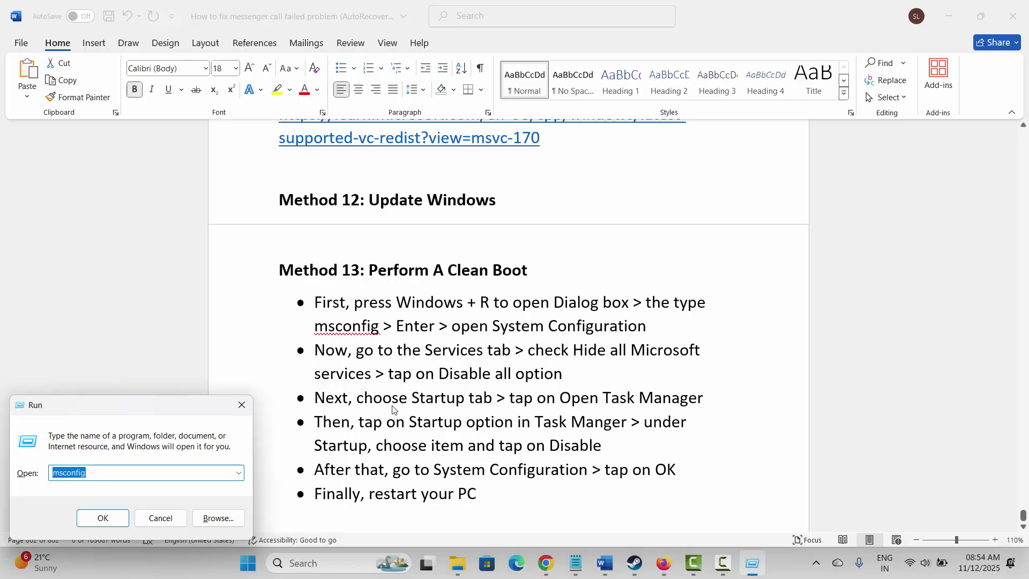
pyautogui.click(113, 520)
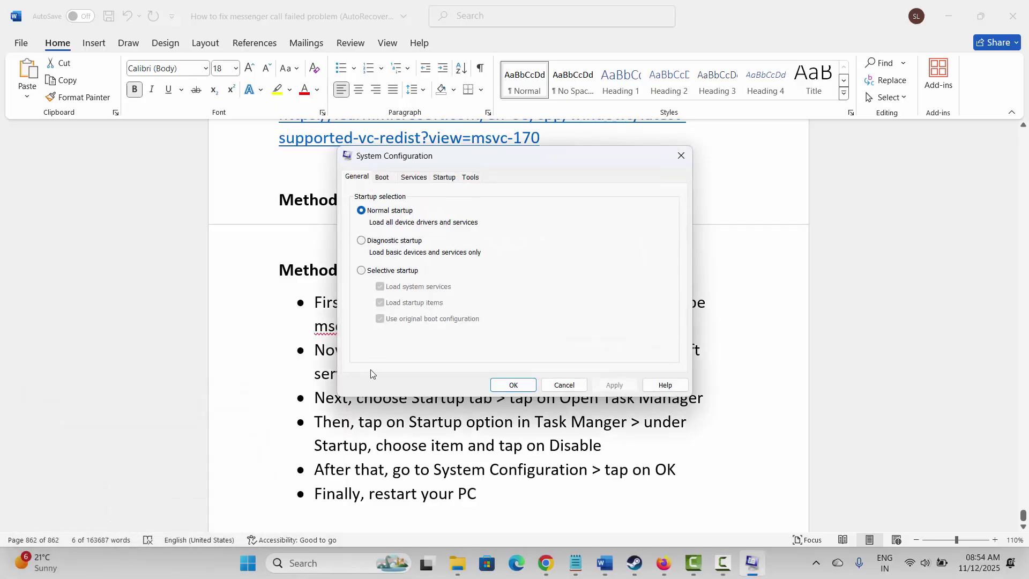
pyautogui.click(414, 178)
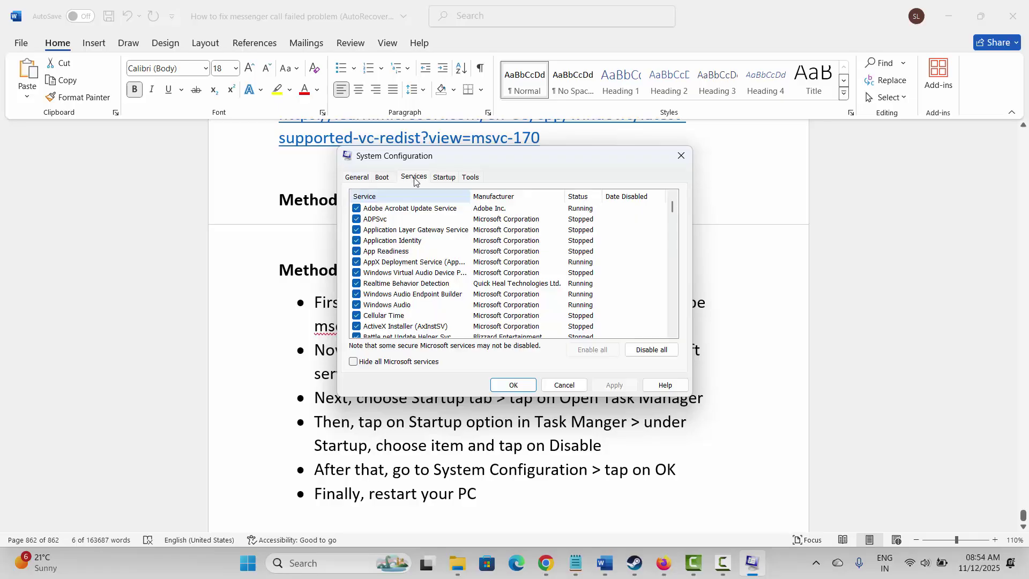
pyautogui.click(354, 363)
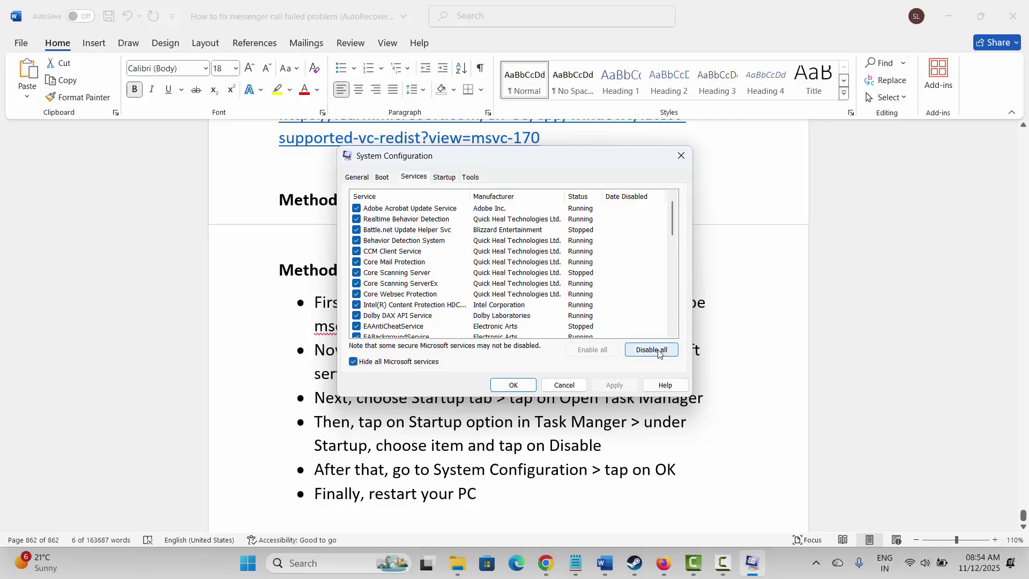
# - Check startup apps in Task Manager, selecting RiotClientServices, then close both windows
pyautogui.click(444, 179)
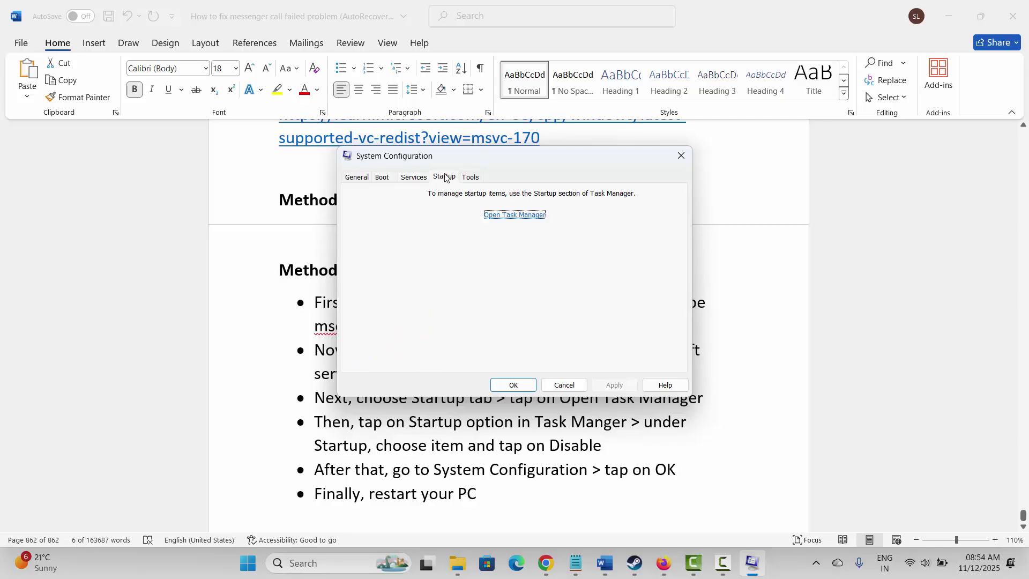
pyautogui.click(519, 216)
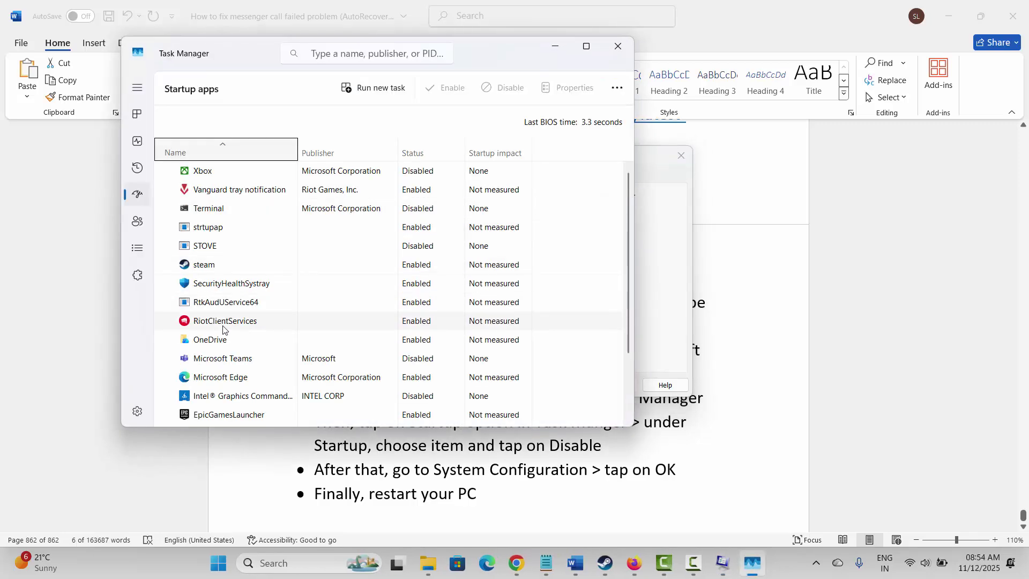
pyautogui.click(220, 322)
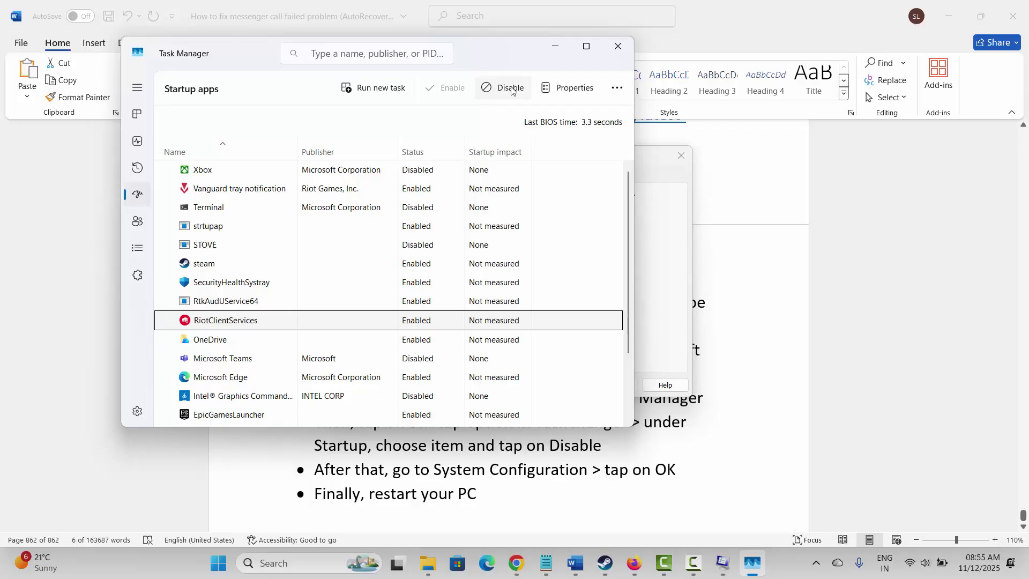
pyautogui.click(618, 47)
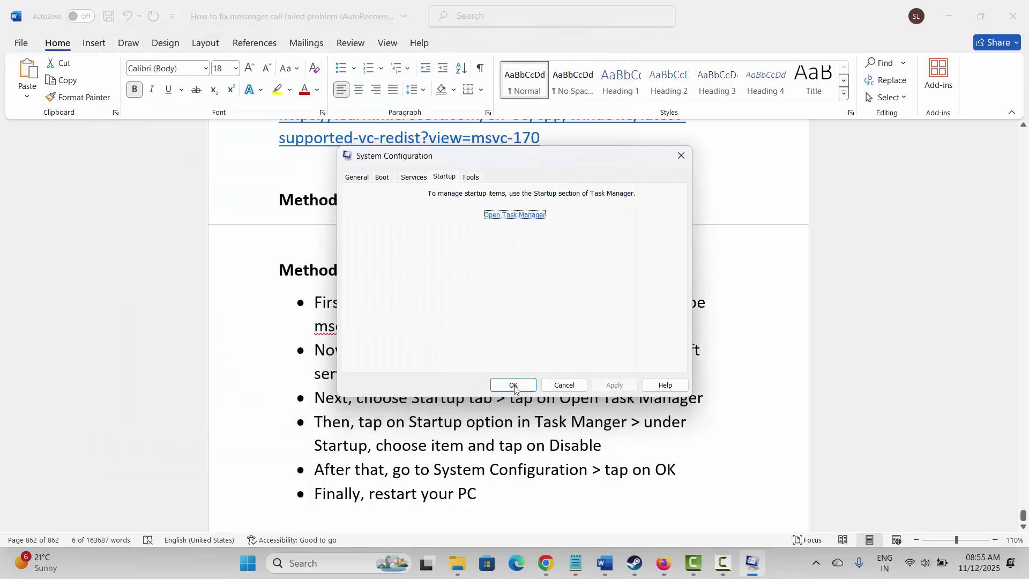
pyautogui.click(681, 156)
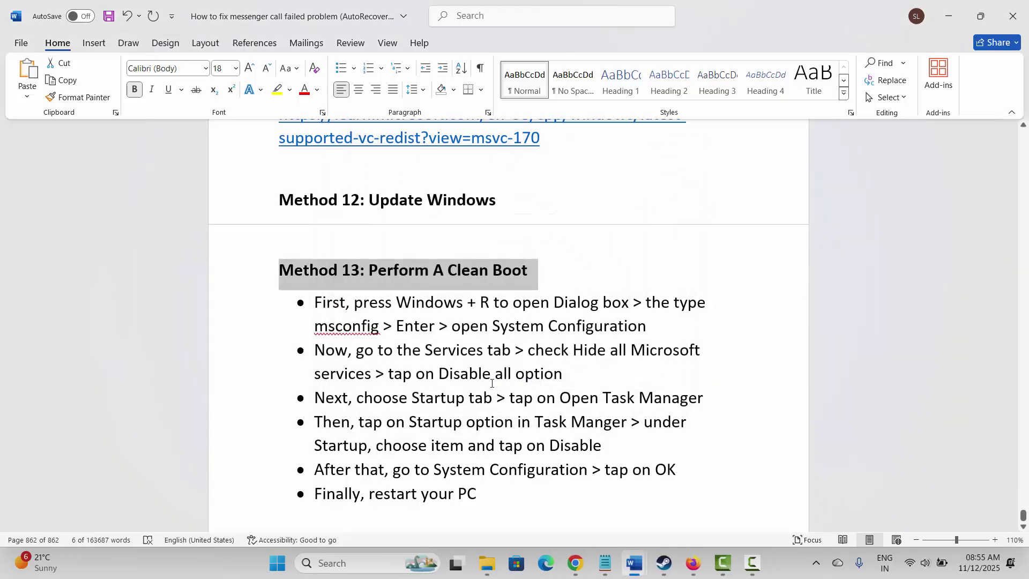
pyautogui.scroll(-2, 492, 383)
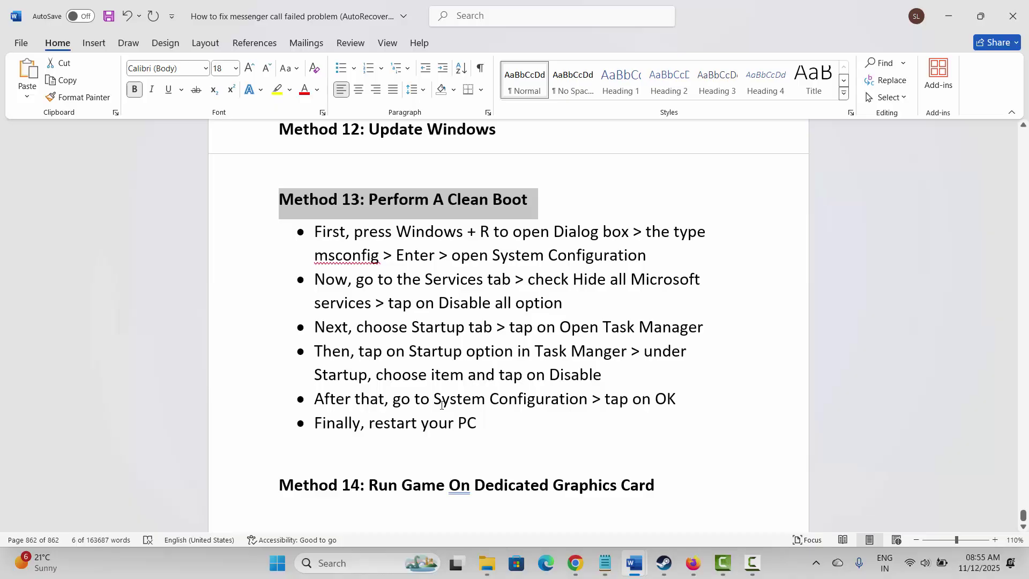
# - Open Windows Graphics settings and begin adding a desktop app, then cancel it
pyautogui.click(256, 495)
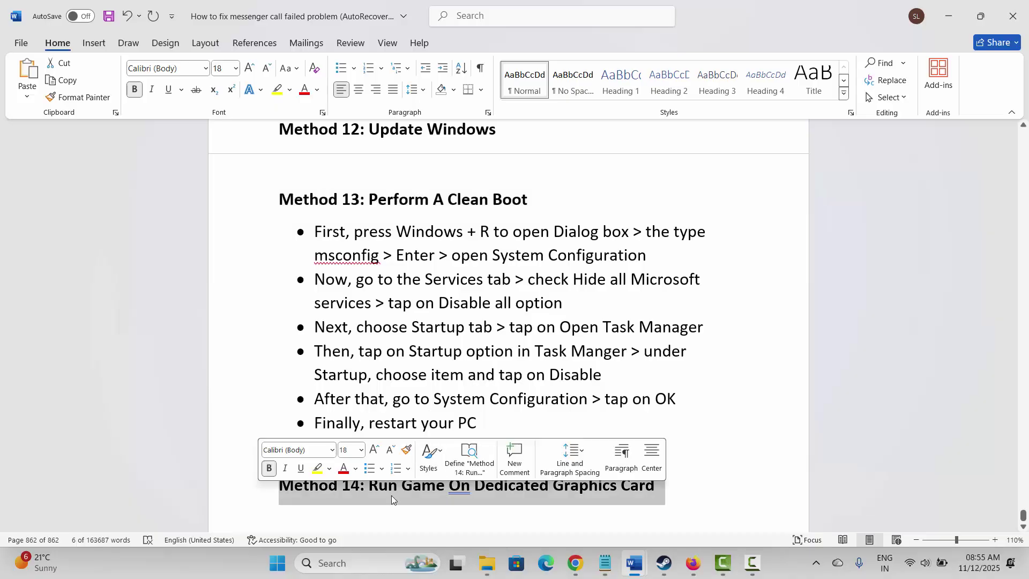
pyautogui.click(343, 564)
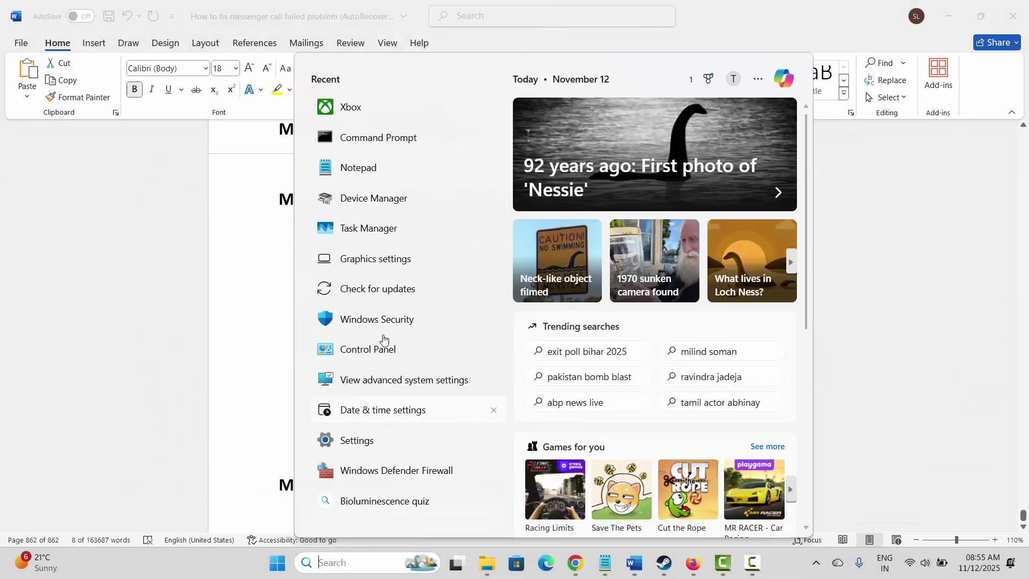
pyautogui.click(392, 264)
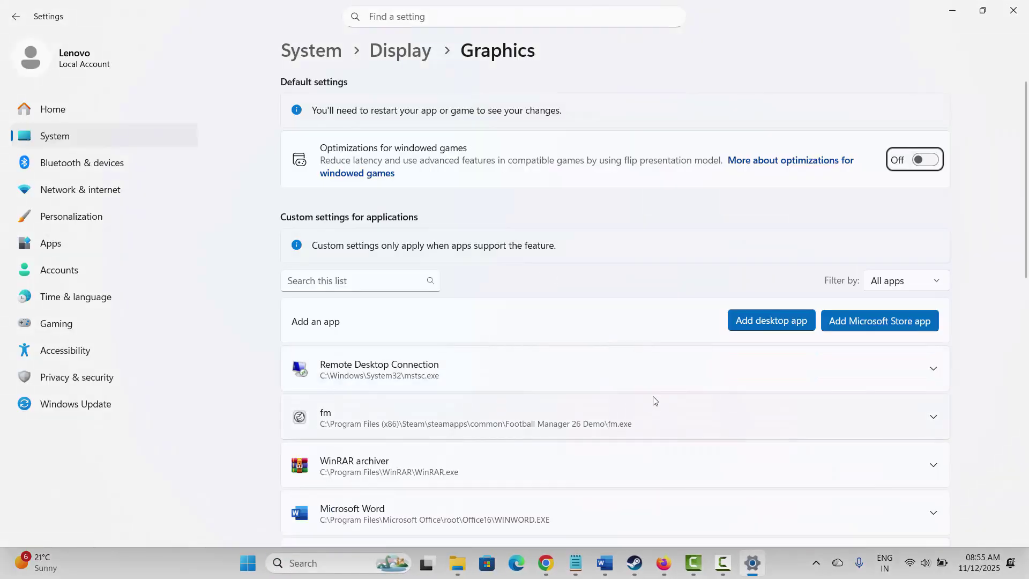
pyautogui.click(770, 320)
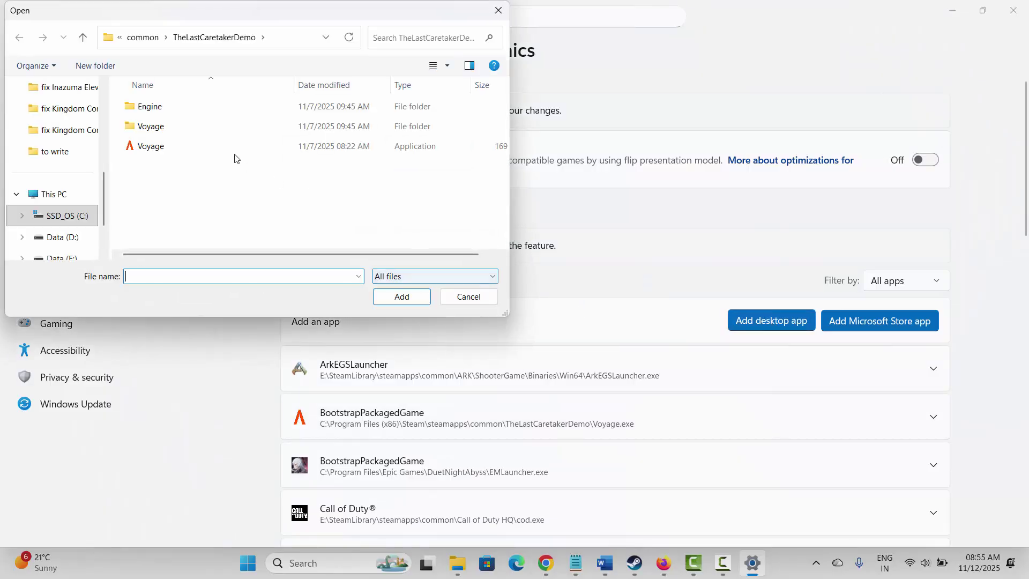
pyautogui.click(140, 37)
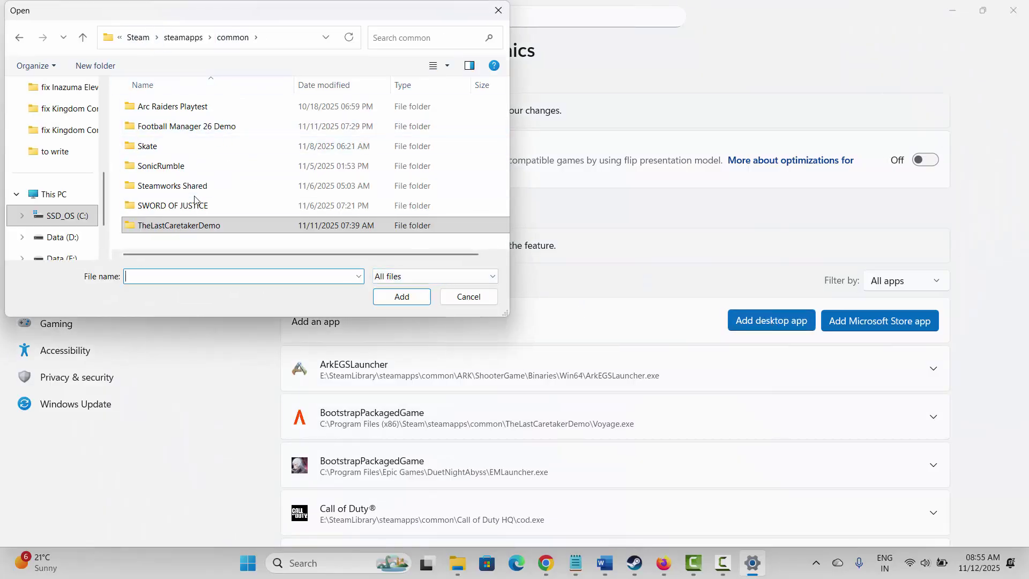
pyautogui.click(460, 297)
# - Confirm Call of Duty's GPU preference is High Performance, then close Settings
pyautogui.scroll(-3, 659, 395)
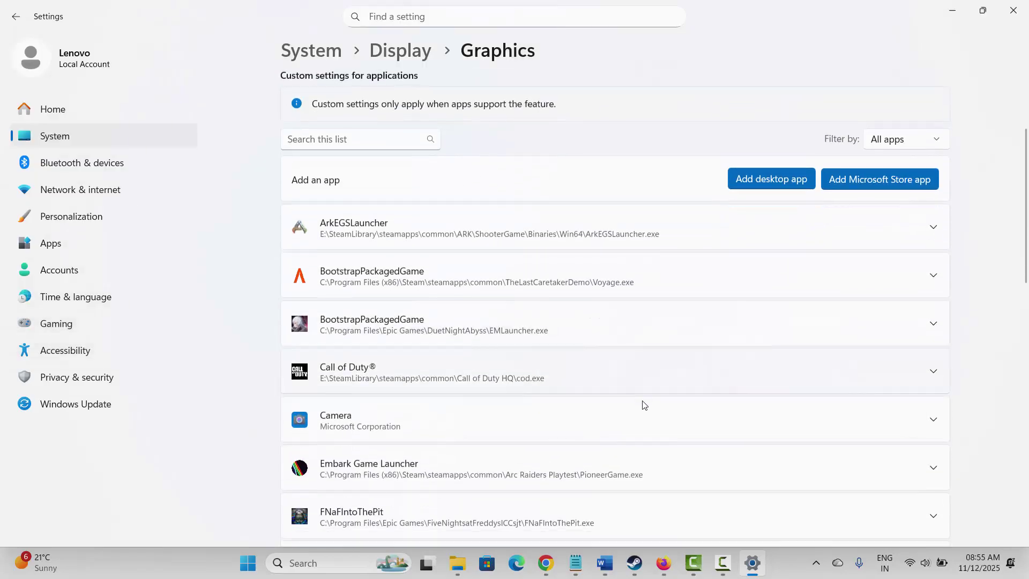
pyautogui.click(933, 375)
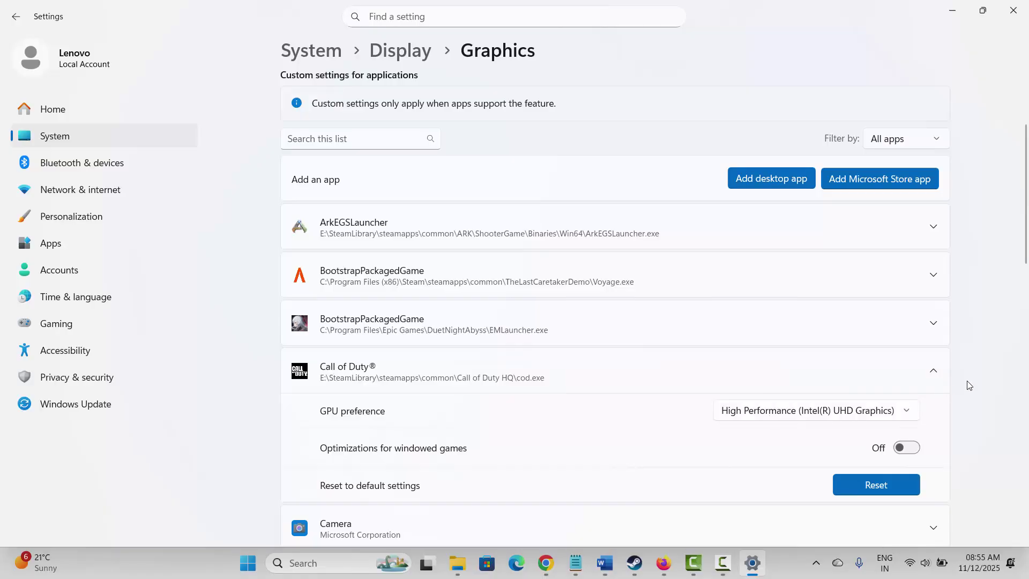
pyautogui.click(1012, 11)
pyautogui.scroll(-2, 408, 376)
pyautogui.scroll(-3, 408, 376)
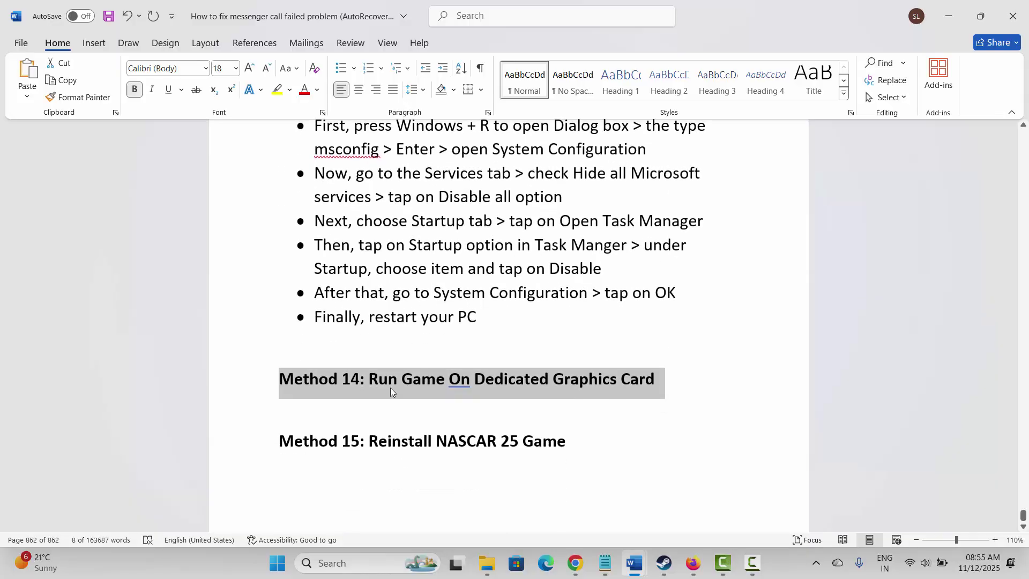
# - Bring up Call of Duty's Uninstall prompt in the Steam Library, cancel it, and return to Word
pyautogui.click(244, 450)
pyautogui.click(370, 461)
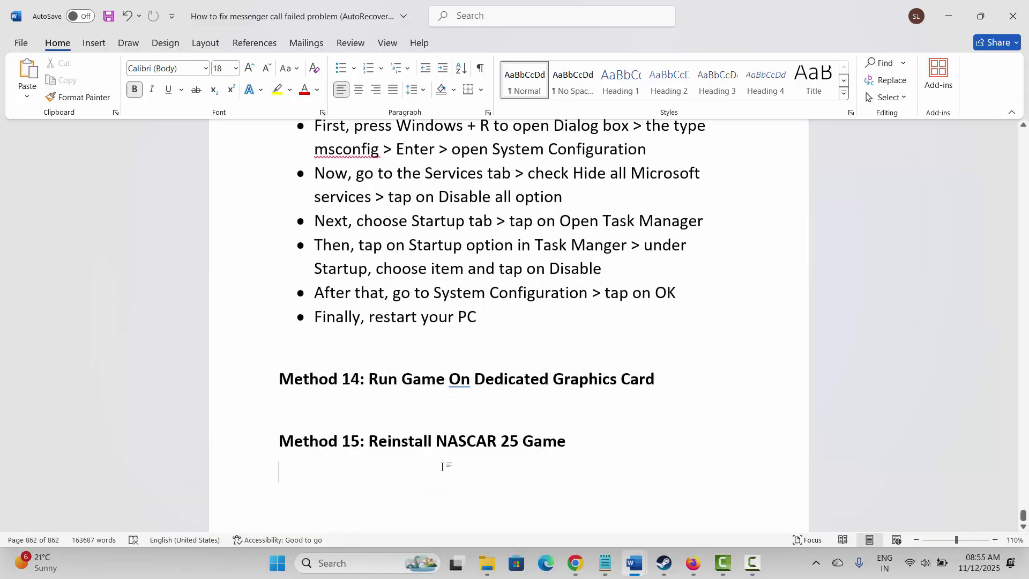
pyautogui.click(664, 563)
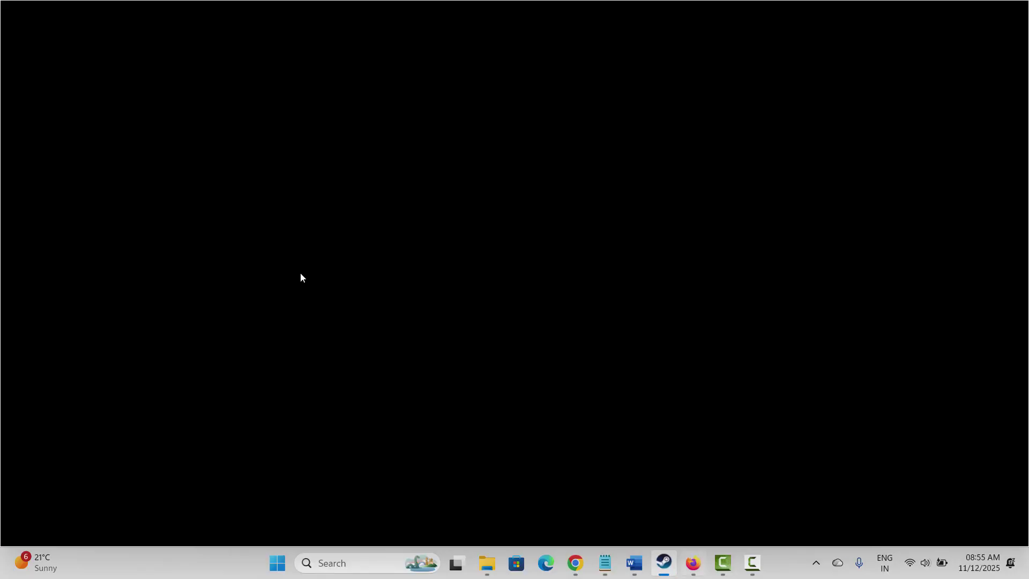
pyautogui.rightClick(70, 221)
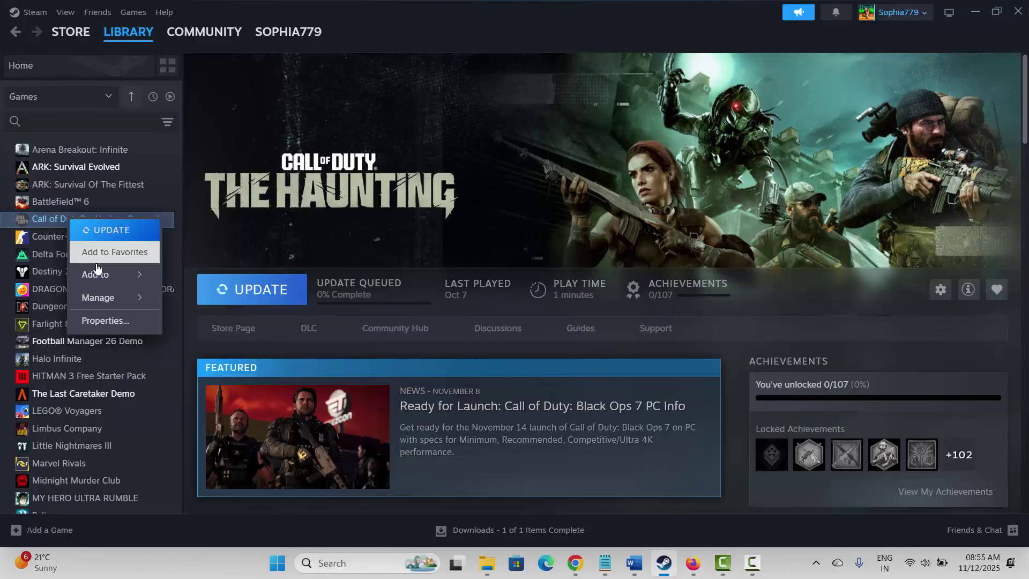
pyautogui.moveTo(111, 303)
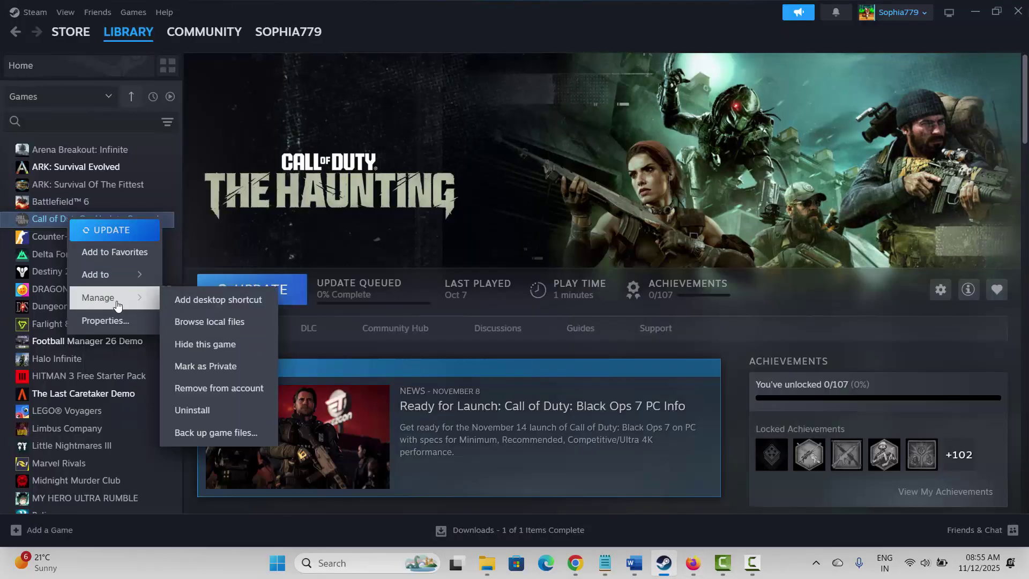
pyautogui.click(208, 411)
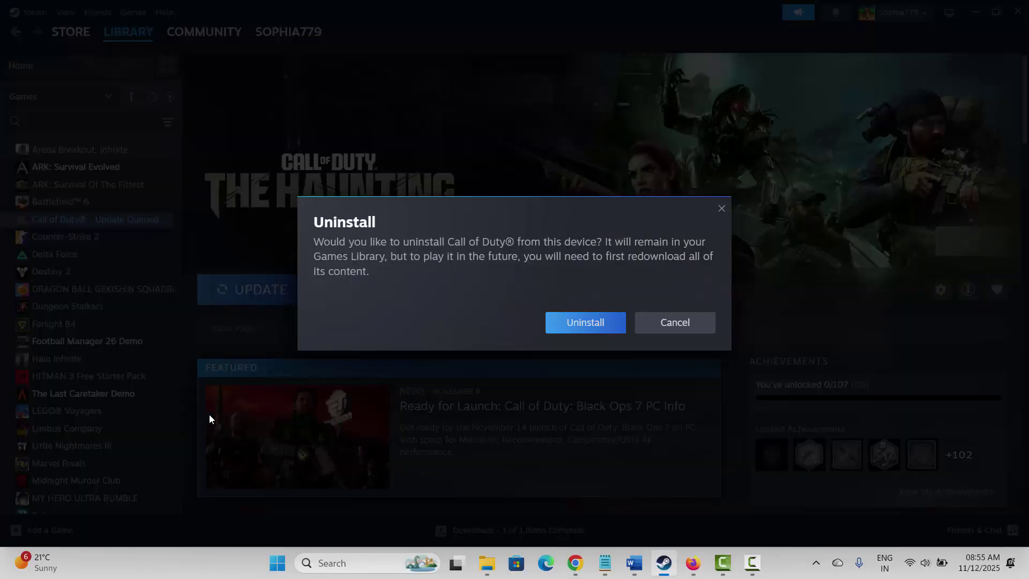
pyautogui.click(693, 333)
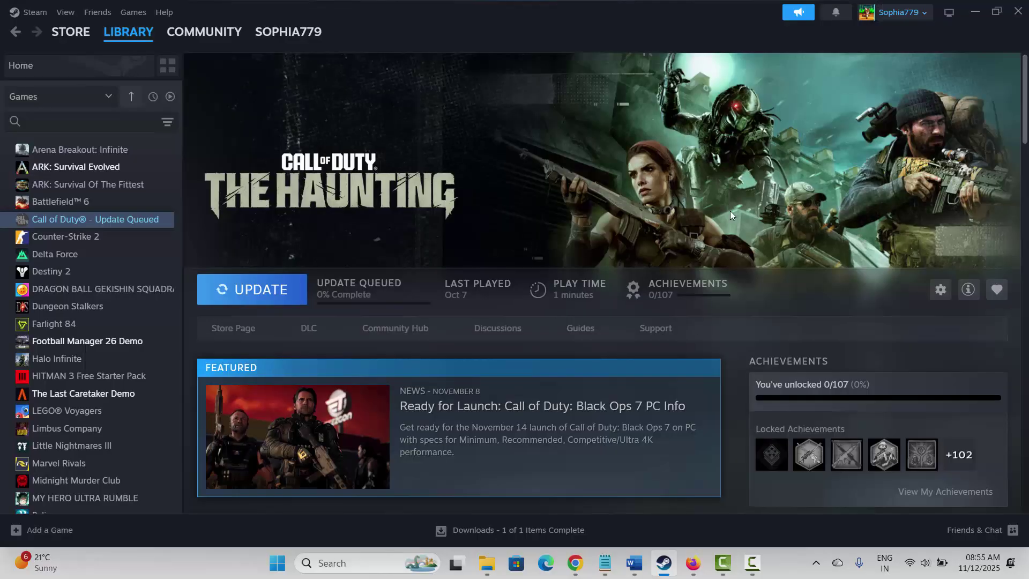
pyautogui.click(665, 561)
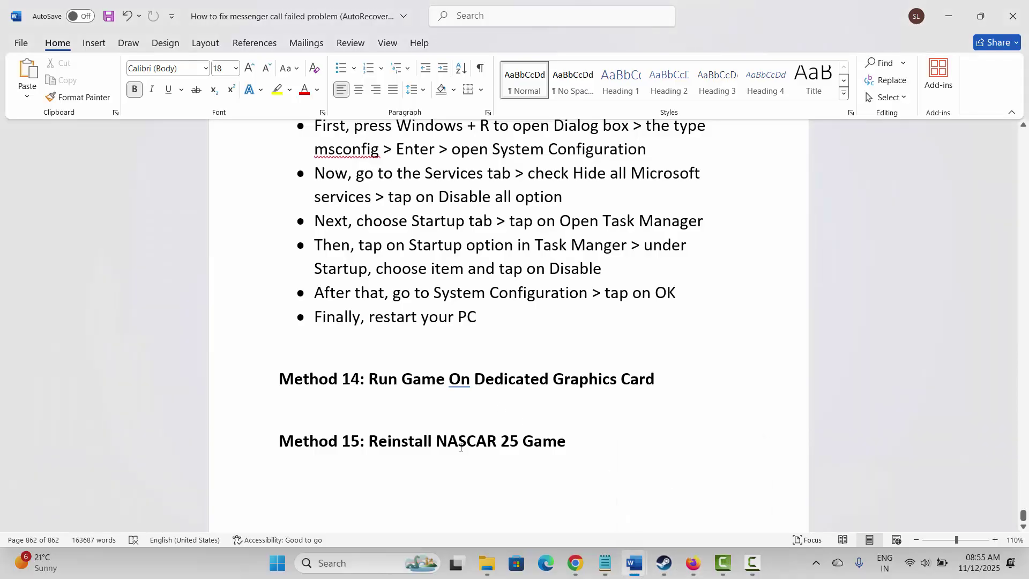
pyautogui.moveTo(441, 444); pyautogui.dragTo(523, 445)
pyautogui.click(457, 322)
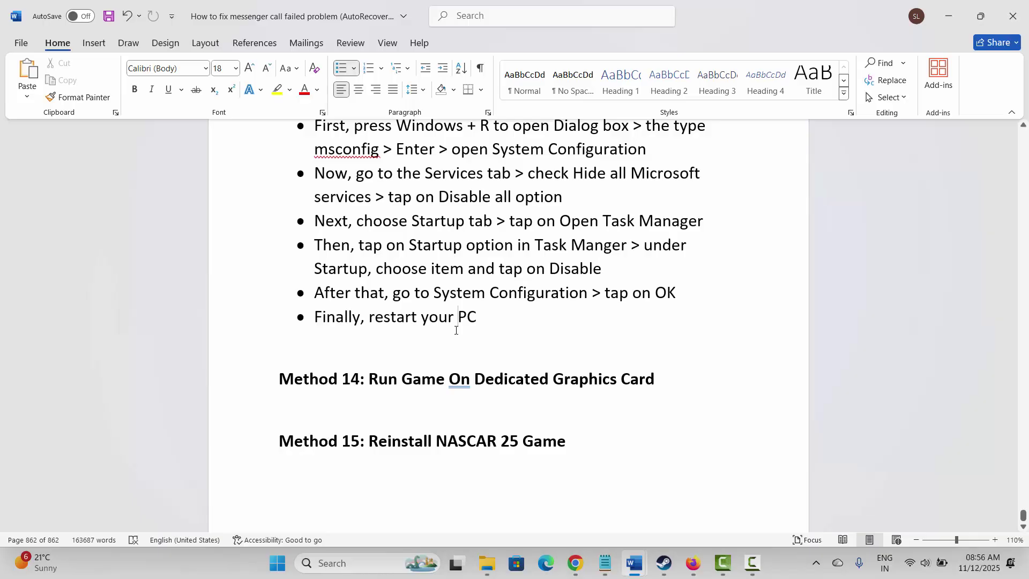
pyautogui.click(475, 397)
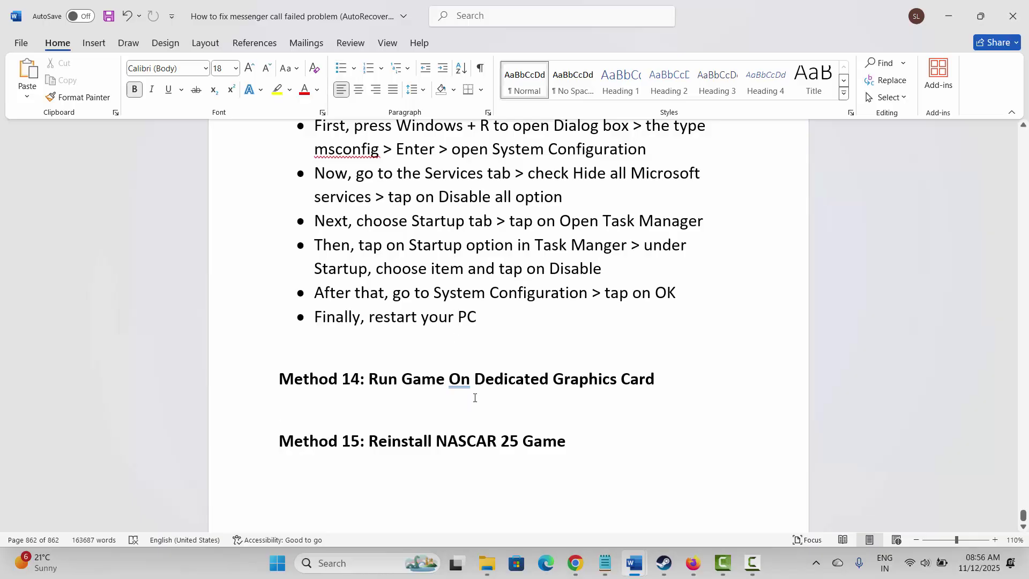
pyautogui.scroll(2, 474, 397)
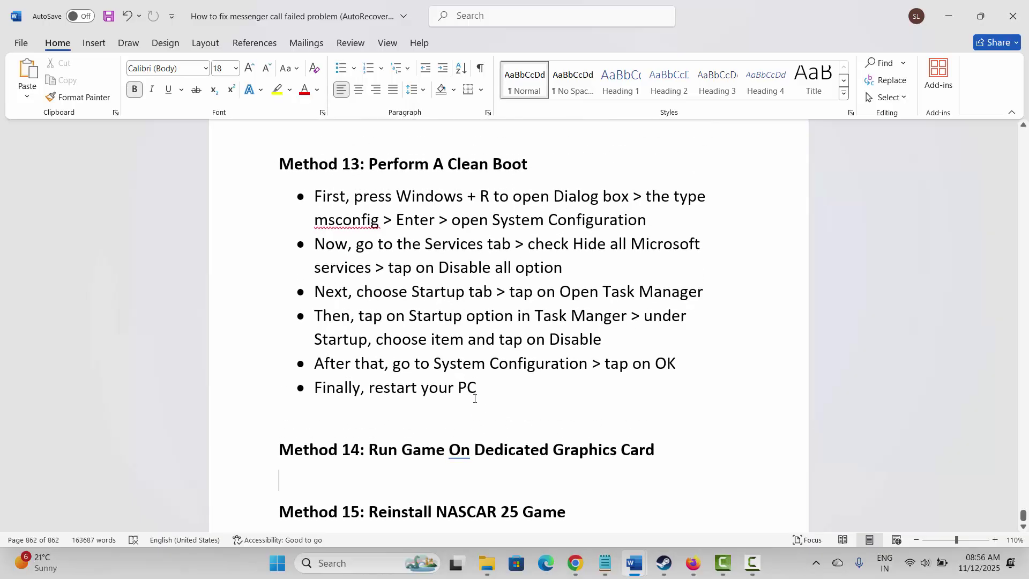